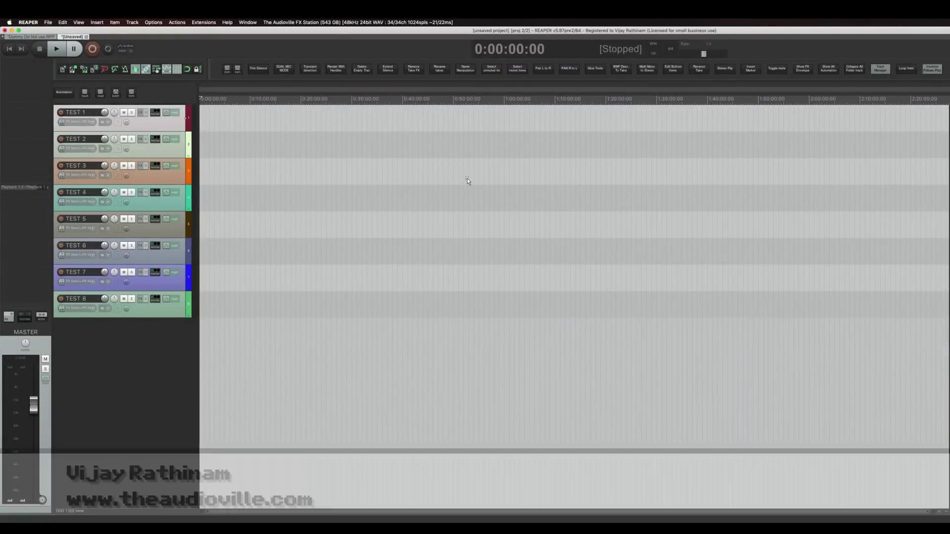
{"action": "scroll", "coordinate": [467, 178], "scroll_direction": "up", "scroll_amount": 2}
{"action": "scroll", "coordinate": [467, 178], "scroll_direction": "down", "scroll_amount": 2}
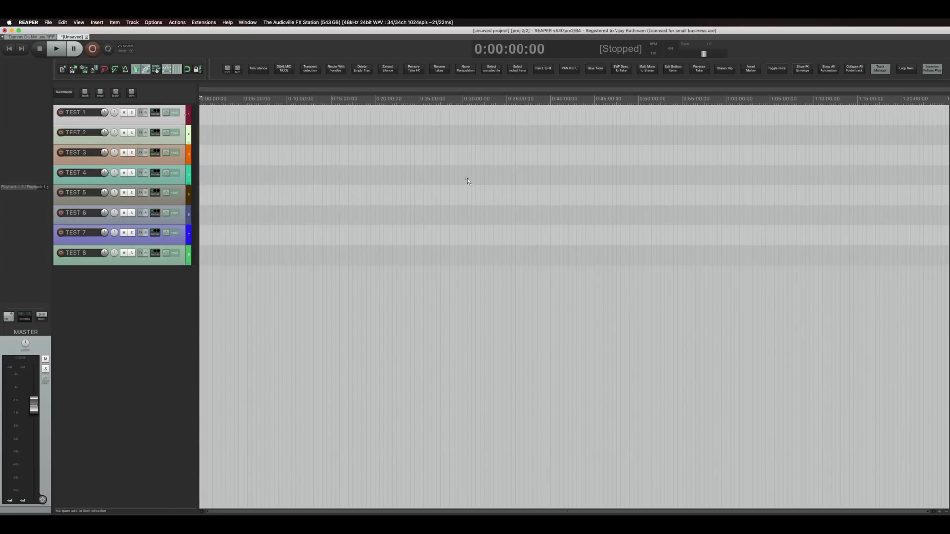
{"action": "scroll", "coordinate": [467, 178], "scroll_direction": "up", "scroll_amount": 3}
{"action": "scroll", "coordinate": [467, 178], "scroll_direction": "up", "scroll_amount": 2}
{"action": "scroll", "coordinate": [283, 143], "scroll_direction": "up", "scroll_amount": 3}
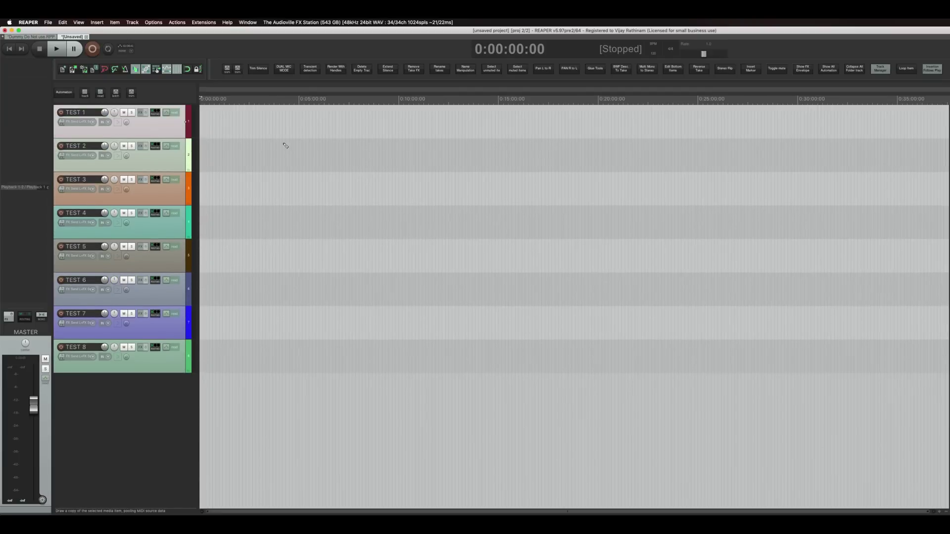
{"action": "scroll", "coordinate": [283, 143], "scroll_direction": "up", "scroll_amount": 2}
{"action": "scroll", "coordinate": [284, 144], "scroll_direction": "down", "scroll_amount": 2}
{"action": "scroll", "coordinate": [284, 145], "scroll_direction": "up", "scroll_amount": 1}
Switch to Soundminer and send the Entropy Frying Pan Egg Break Hard Shell 8040 sound to REAPER's TEST 1 track.
{"action": "key", "text": "super+Tab"}
{"action": "key", "text": "super+Tab"}
{"action": "key", "text": "super+Tab"}
{"action": "key", "text": "super+Tab"}
{"action": "key", "text": "super+Tab"}
{"action": "key", "text": "super+Tab"}
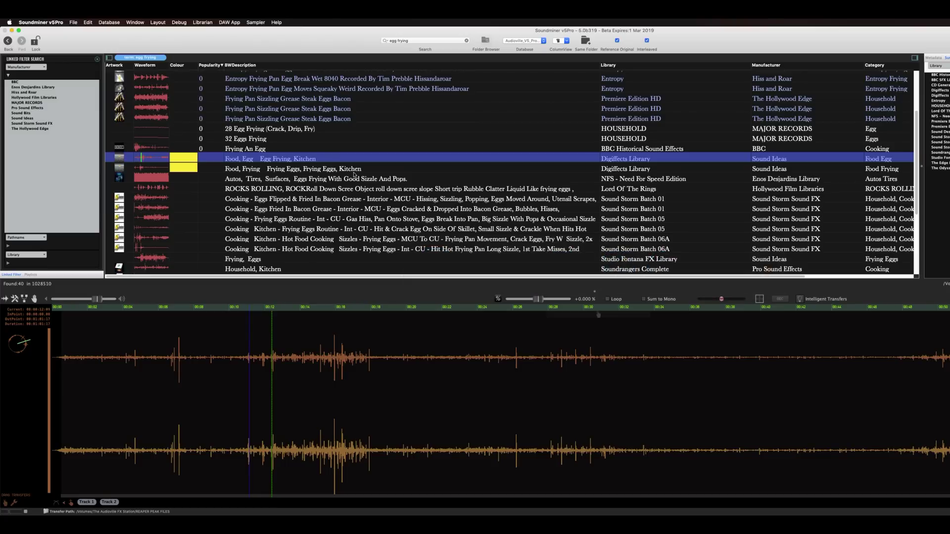
{"action": "scroll", "coordinate": [354, 174], "scroll_direction": "up", "scroll_amount": 3}
{"action": "left_click", "coordinate": [327, 148]}
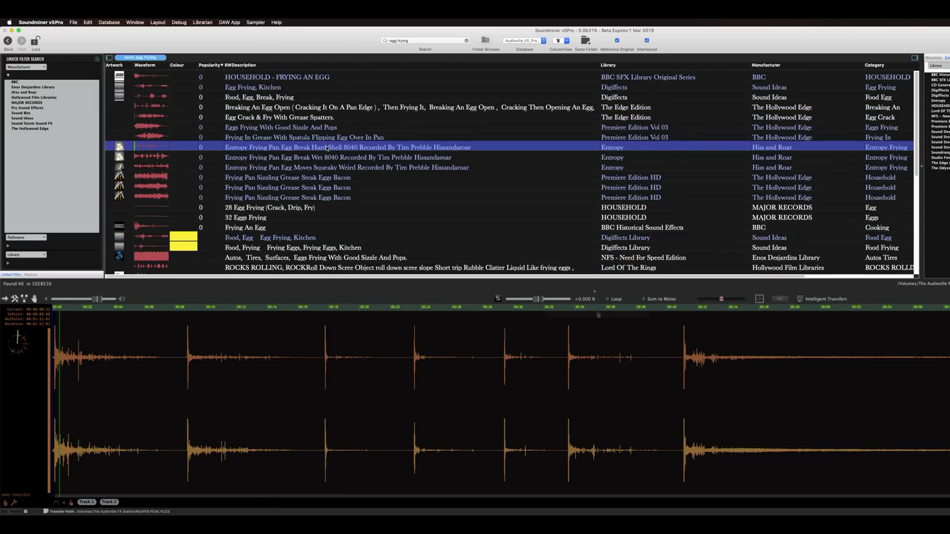
{"action": "key", "text": "s"}
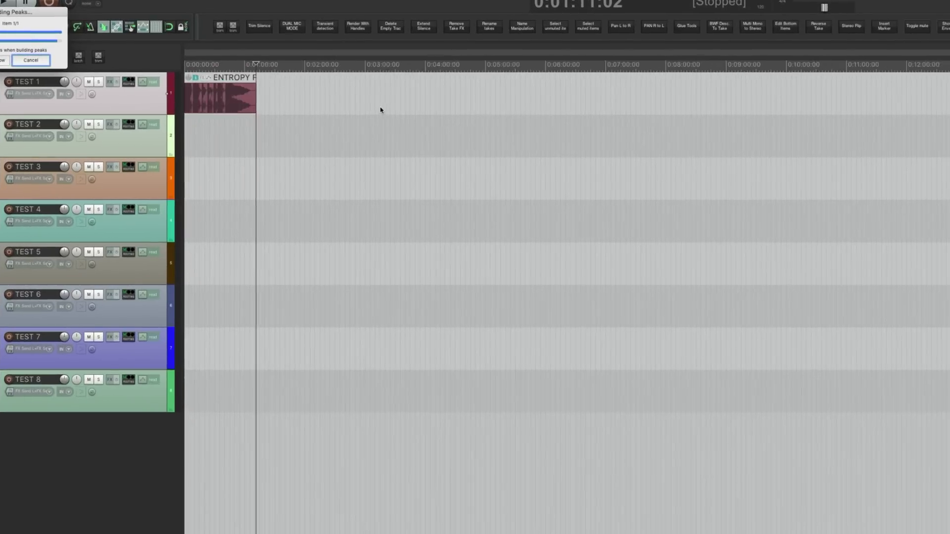
Lower the Entropy egg break item's gain to -15.6 dB and return the edit cursor to the project start.
{"action": "scroll", "coordinate": [380, 110], "scroll_direction": "up", "scroll_amount": 2}
{"action": "left_click", "coordinate": [296, 109]}
{"action": "left_click", "coordinate": [247, 103]}
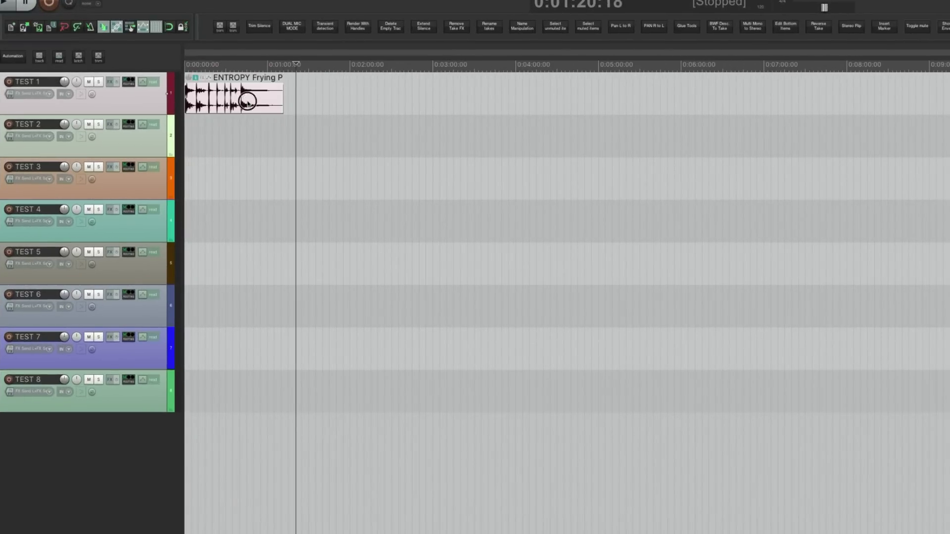
{"action": "key", "text": "w"}
{"action": "scroll", "coordinate": [248, 102], "scroll_direction": "up", "scroll_amount": 6}
{"action": "key", "text": "ctrl+shift+n"}
{"action": "scroll", "coordinate": [204, 64], "scroll_direction": "up", "scroll_amount": 2}
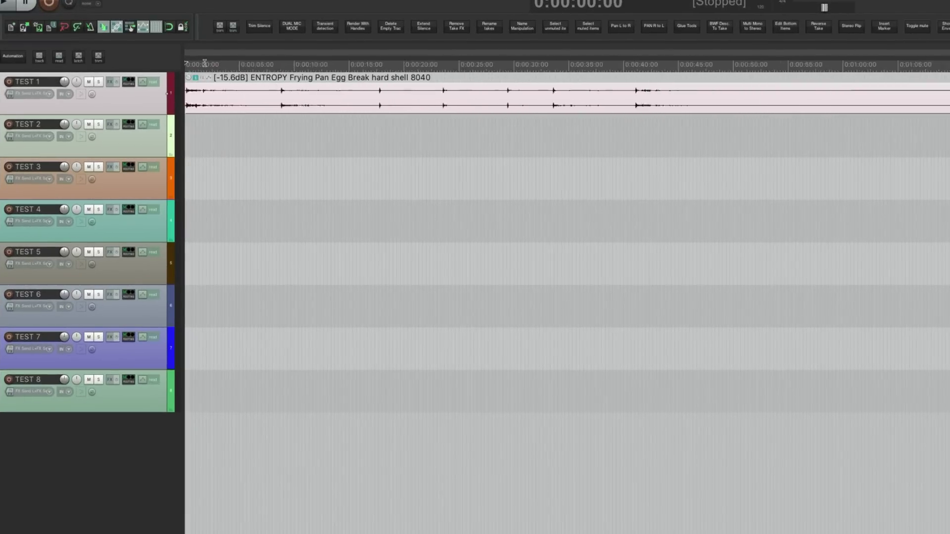
{"action": "scroll", "coordinate": [204, 63], "scroll_direction": "up", "scroll_amount": 1}
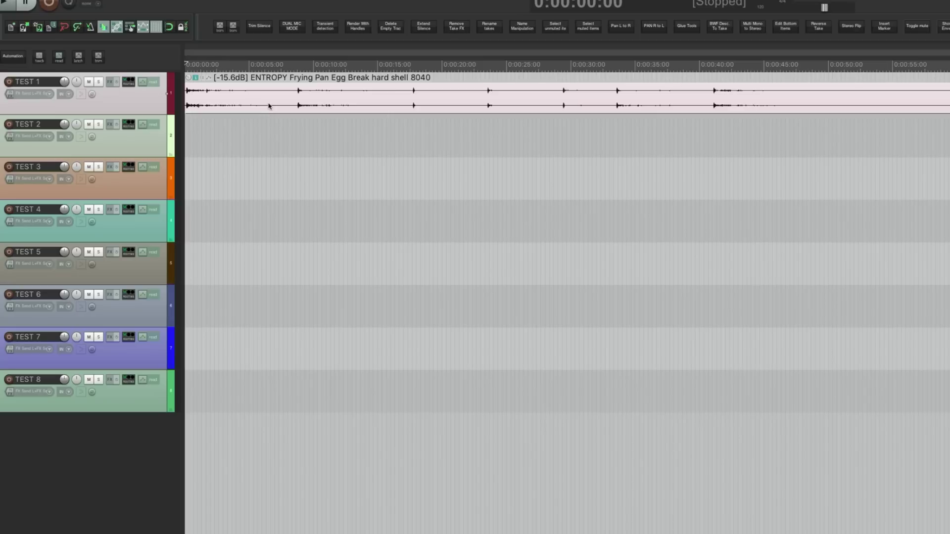
Turn off auto-crossfade and send the second Frying Pan Sizzling Grease Steak Eggs Bacon sound from Soundminer to REAPER's TEST 1 track.
{"action": "key", "text": "alt+x"}
{"action": "key", "text": "super+Tab"}
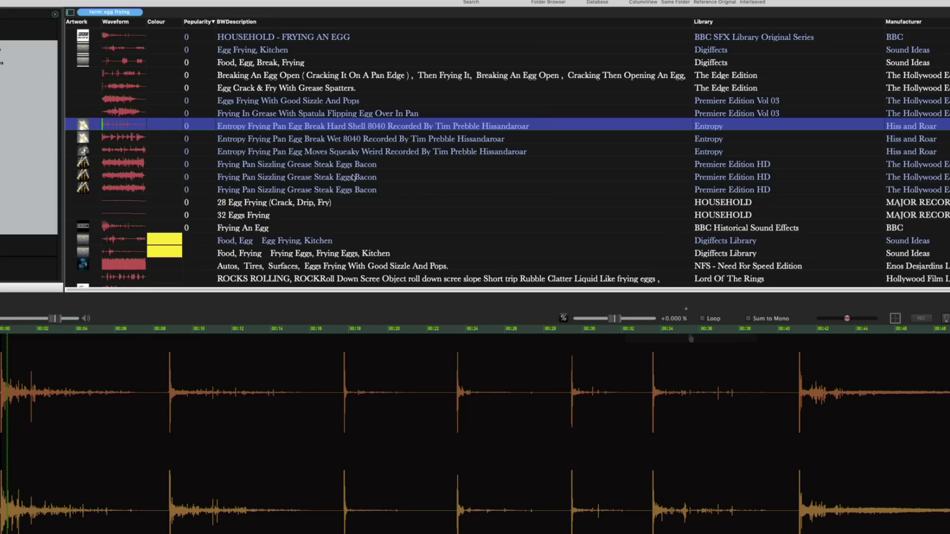
{"action": "left_click", "coordinate": [353, 177]}
{"action": "key", "text": "s"}
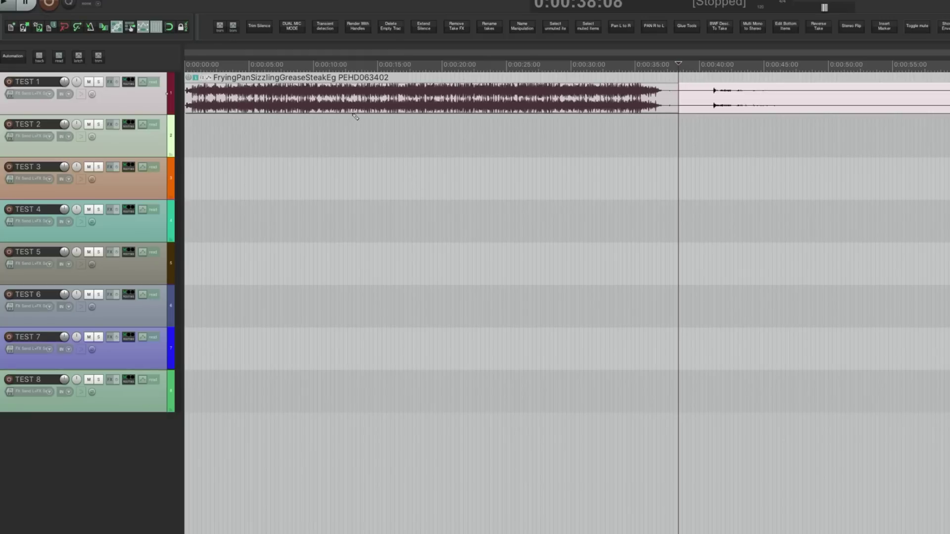
Lower the FryingPanSizzlingGreaseSteakEg item's gain to -15.9 dB and return the edit cursor to the project start.
{"action": "scroll", "coordinate": [354, 116], "scroll_direction": "up", "scroll_amount": 4}
{"action": "scroll", "coordinate": [354, 116], "scroll_direction": "down", "scroll_amount": 1}
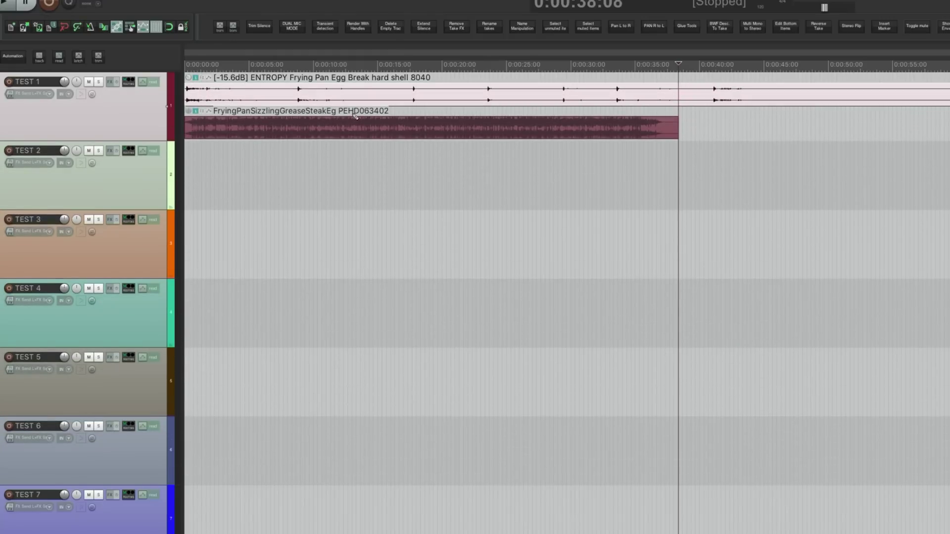
{"action": "key", "text": "Page_Up"}
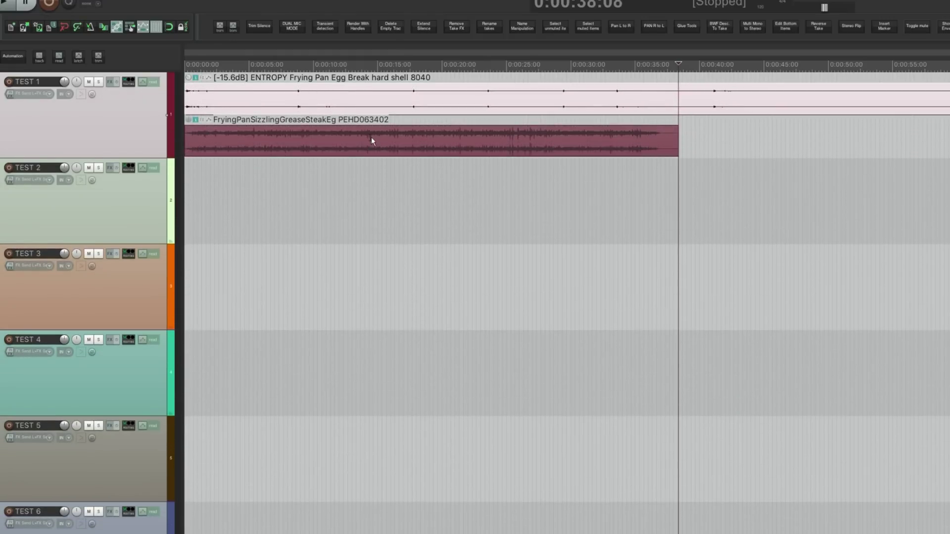
{"action": "left_click", "coordinate": [371, 138]}
{"action": "left_click_drag", "start_coordinate": [371, 139], "coordinate": [373, 181]}
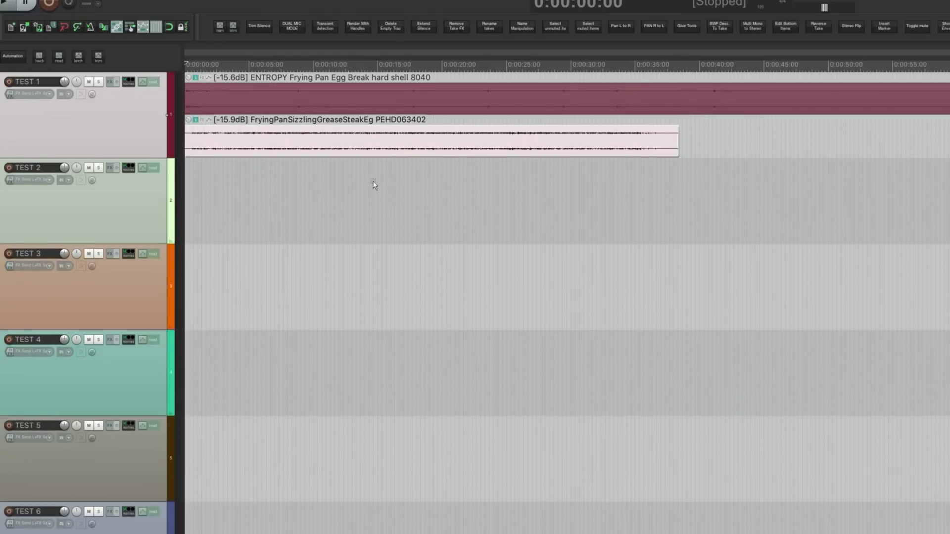
{"action": "mouse_move", "coordinate": [361, 148]}
{"action": "left_mouse_down"}
{"action": "mouse_move", "coordinate": [341, 136]}
{"action": "mouse_move", "coordinate": [369, 143]}
{"action": "mouse_move", "coordinate": [356, 144]}
{"action": "left_mouse_up"}
Turn off the option to trim content behind media items when editing.
{"action": "left_click", "coordinate": [177, 5]}
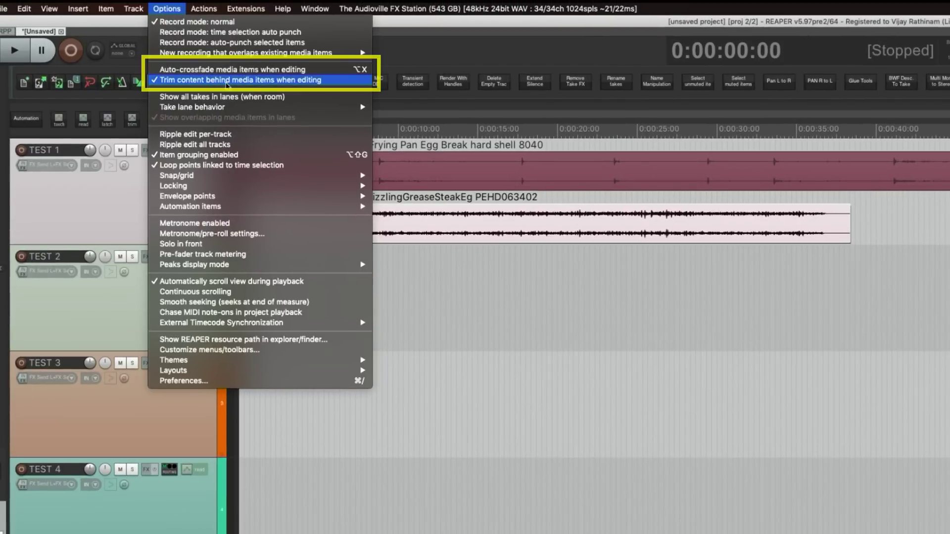
{"action": "left_click", "coordinate": [255, 81]}
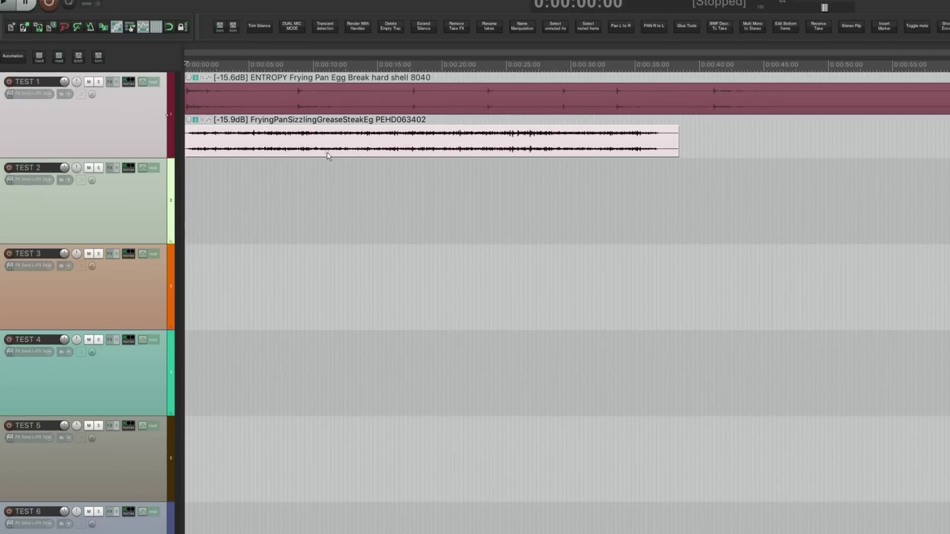
Move the sizzling item to start at about 8.5 seconds, with a fade-in to about 17.5 seconds and a fade-out from about 32.5 seconds.
{"action": "left_click_drag", "start_coordinate": [400, 226], "coordinate": [426, 231]}
{"action": "mouse_move", "coordinate": [324, 149]}
{"action": "left_mouse_down"}
{"action": "mouse_move", "coordinate": [450, 149]}
{"action": "mouse_move", "coordinate": [392, 149]}
{"action": "mouse_move", "coordinate": [414, 150]}
{"action": "left_mouse_up"}
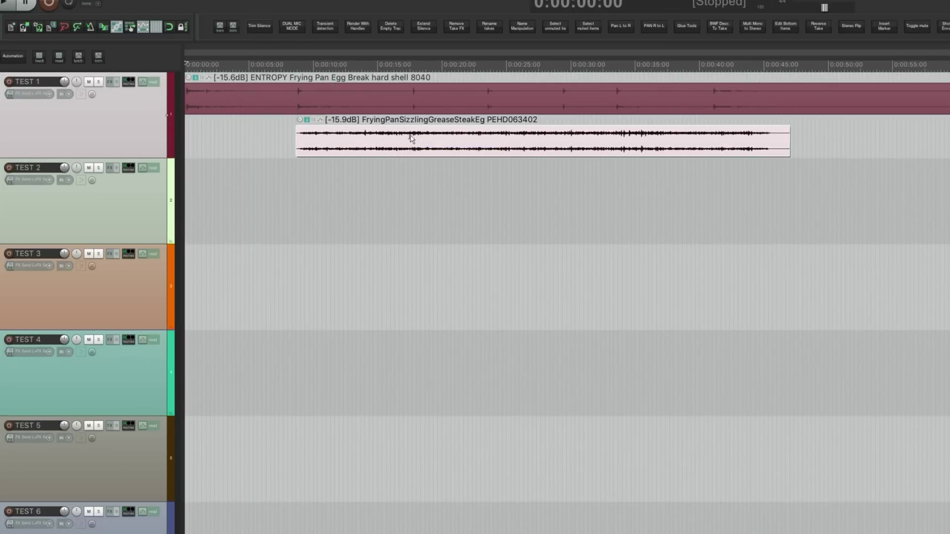
{"action": "key", "text": "d"}
{"action": "key", "text": "g"}
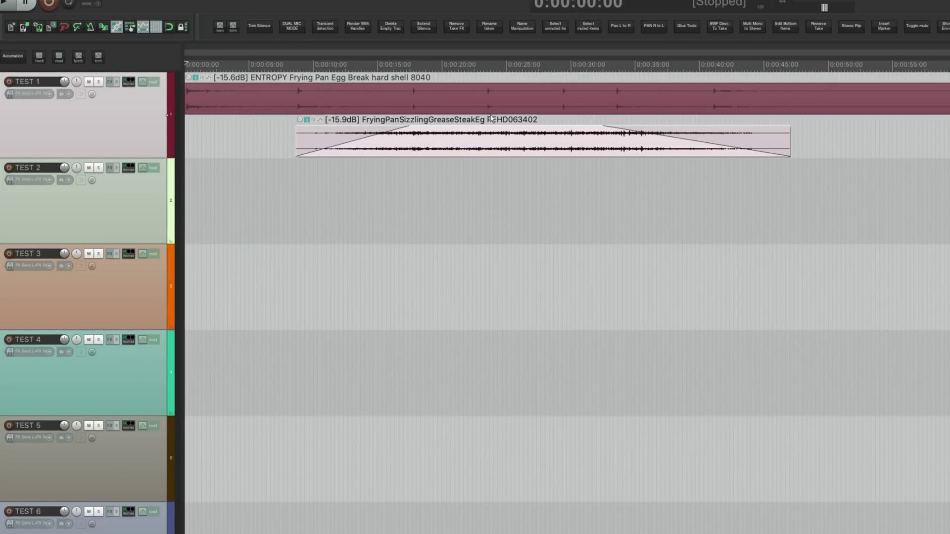
Trim the Entropy egg break item to end at about 20 seconds and fade it out from about 14.5 seconds.
{"action": "left_click", "coordinate": [441, 91]}
{"action": "key", "text": "s"}
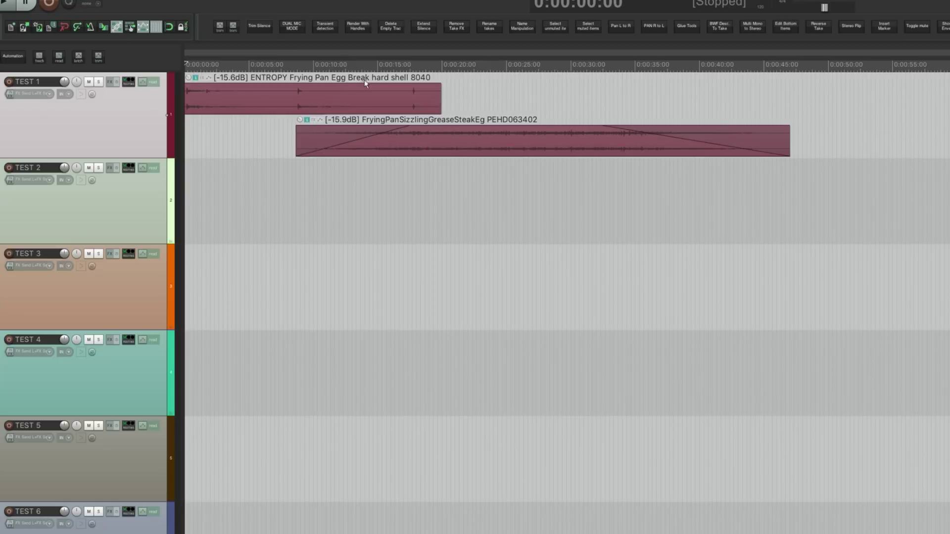
{"action": "key", "text": "g"}
Split the sizzling item at about 24 seconds and move its second part to start at about 2.6 seconds, overlapping the others.
{"action": "key", "text": "s"}
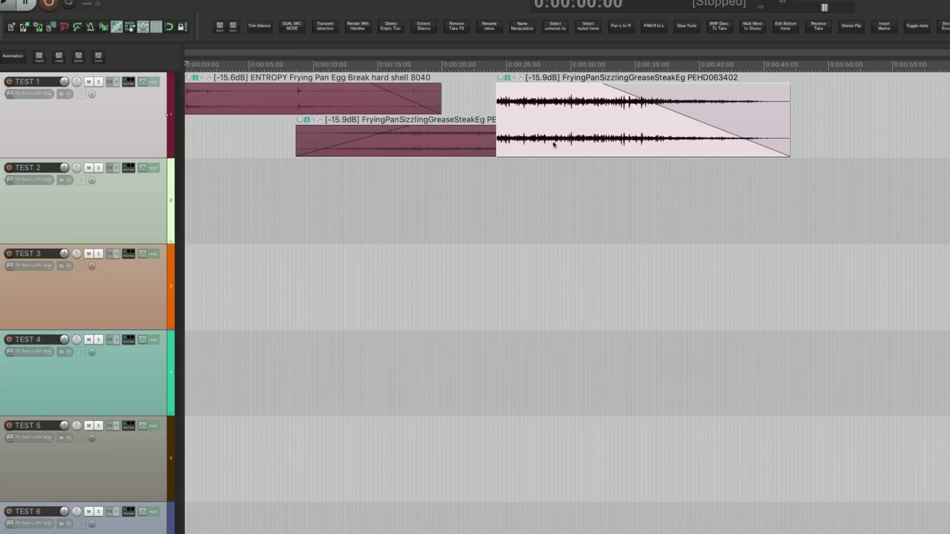
{"action": "left_click_drag", "start_coordinate": [553, 145], "coordinate": [249, 133]}
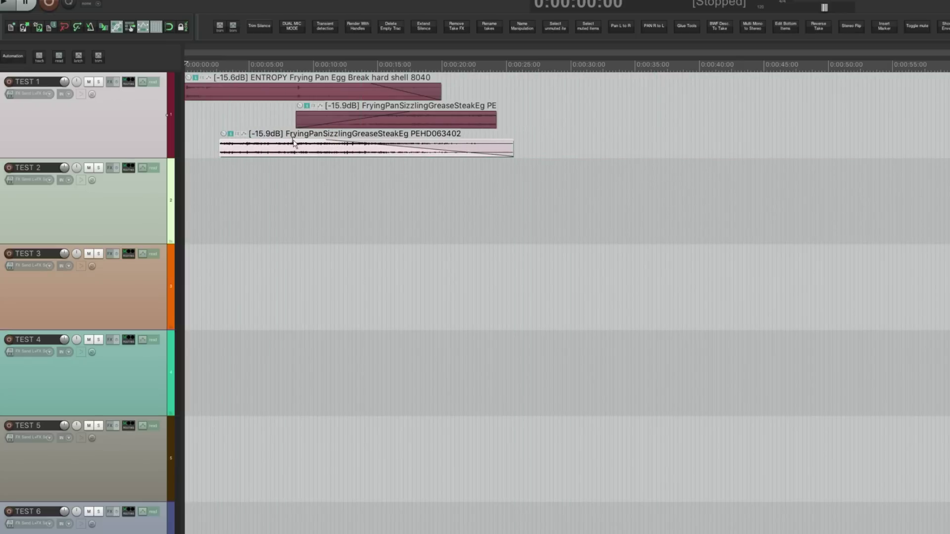
Add a fade-in to the moved sizzling part and place a copy of it at the start of TEST 1.
{"action": "key", "text": "f"}
{"action": "left_click_drag", "start_coordinate": [305, 153], "coordinate": [243, 140]}
{"action": "scroll", "coordinate": [299, 166], "scroll_direction": "up", "scroll_amount": 3}
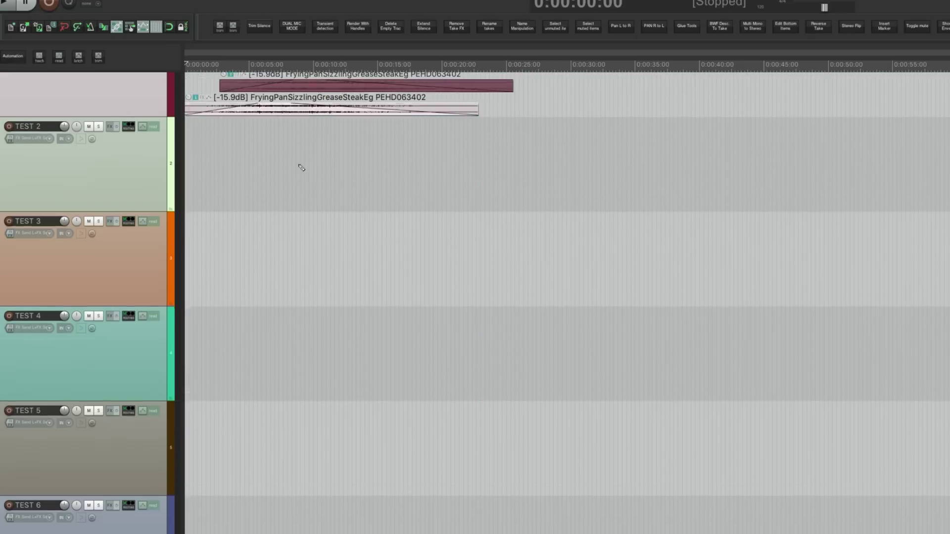
{"action": "scroll", "coordinate": [299, 166], "scroll_direction": "up", "scroll_amount": 3}
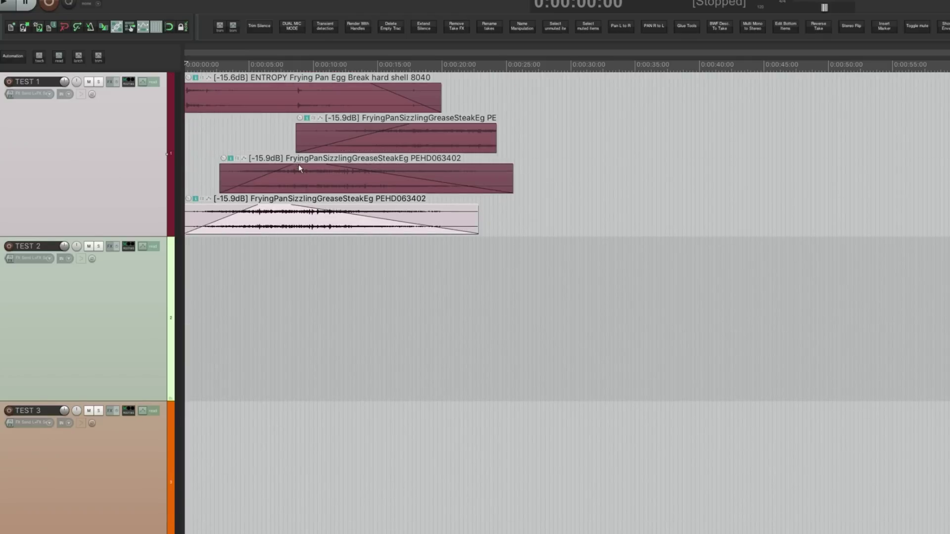
Try gluing all four overlapping items on TEST 1 into a single item.
{"action": "left_click", "coordinate": [517, 148]}
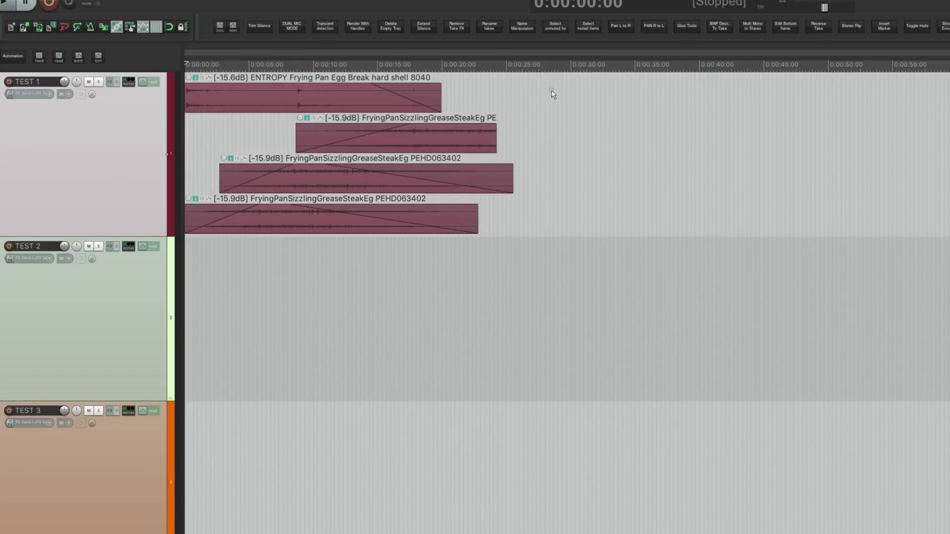
{"action": "left_click_drag", "start_coordinate": [529, 87], "coordinate": [149, 282]}
{"action": "scroll", "coordinate": [622, 219], "scroll_direction": "down", "scroll_amount": 2}
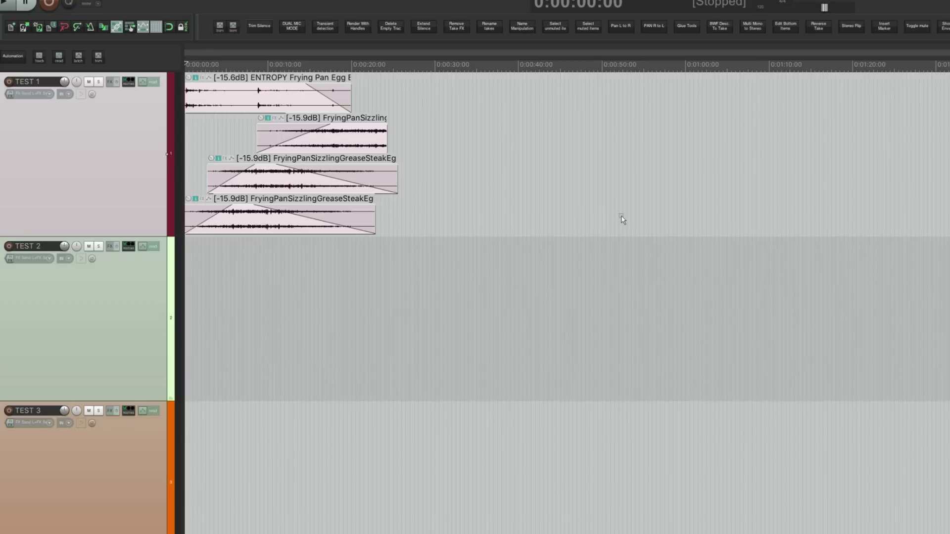
{"action": "key", "text": "super+g"}
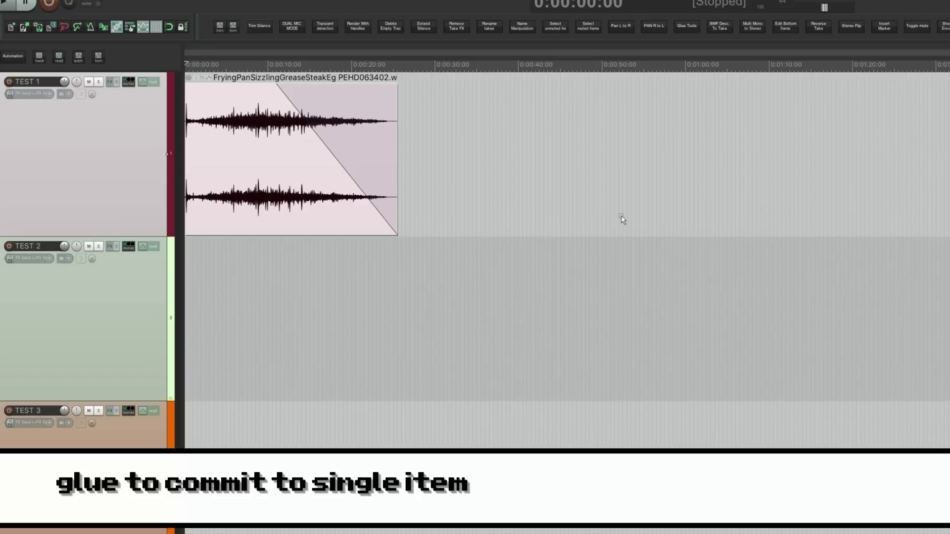
{"action": "scroll", "coordinate": [622, 218], "scroll_direction": "down", "scroll_amount": 3}
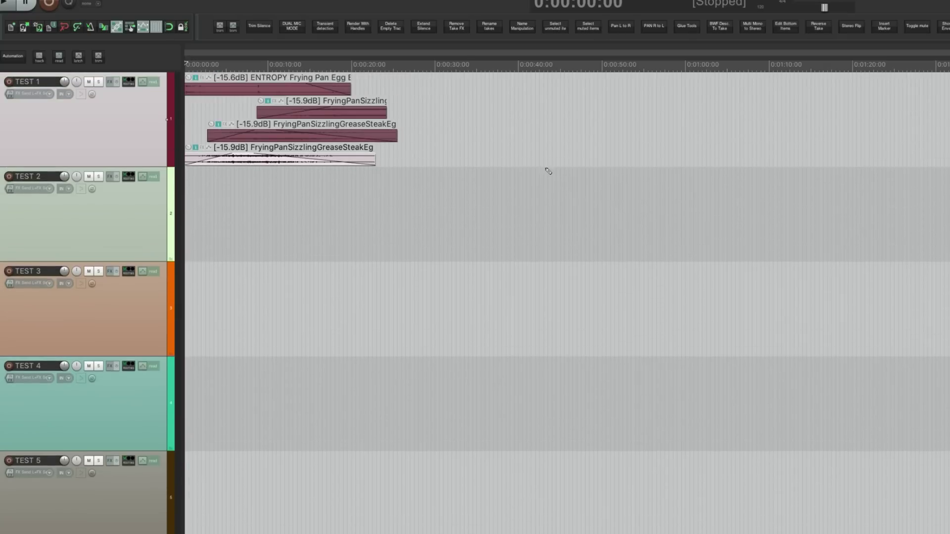
Select all four overlapping items on TEST 1 and move the track to a new subproject.
{"action": "left_click", "coordinate": [546, 169]}
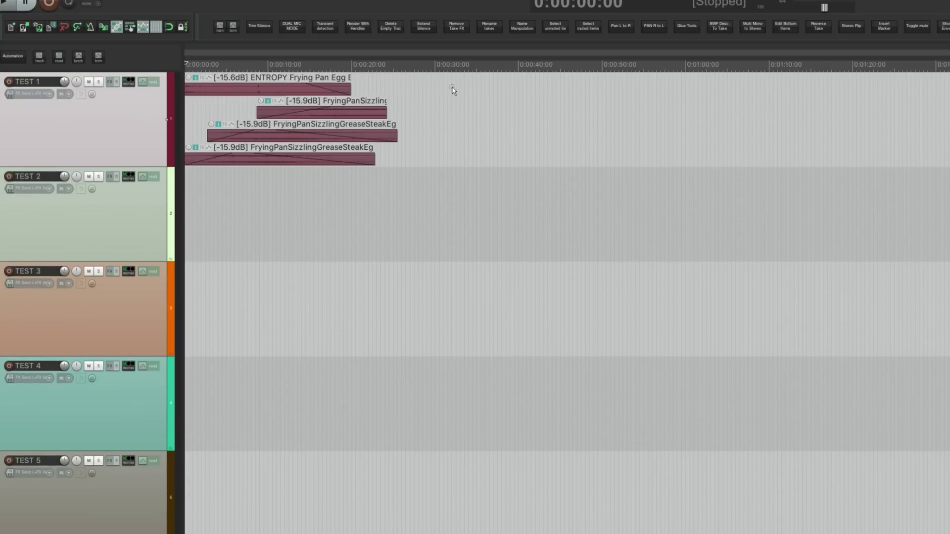
{"action": "left_click_drag", "start_coordinate": [451, 87], "coordinate": [100, 244]}
{"action": "right_click", "coordinate": [246, 119]}
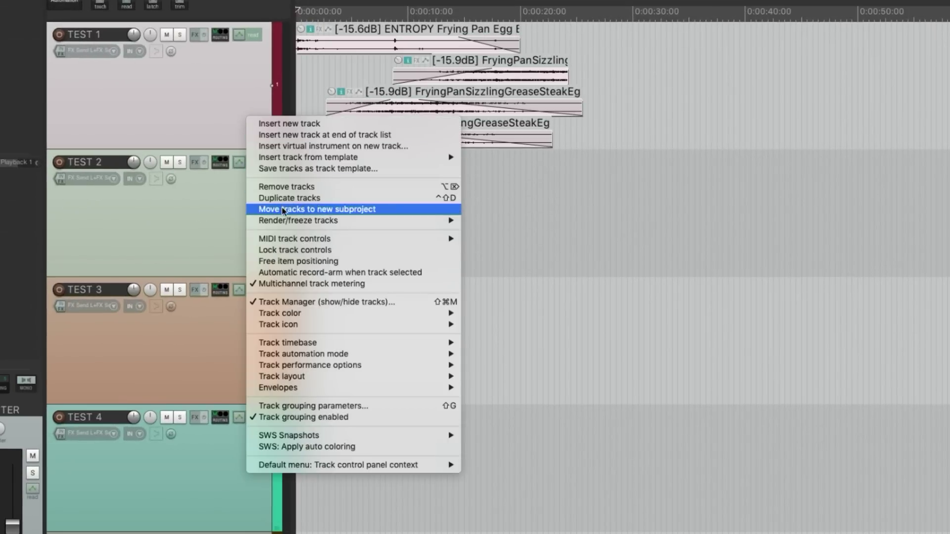
{"action": "left_click", "coordinate": [283, 207]}
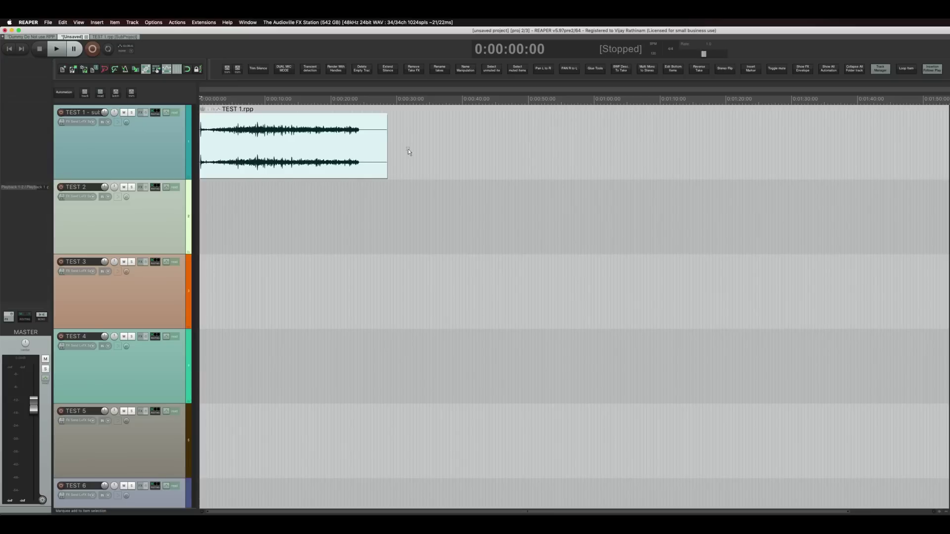
Open the TEST 1.rpp subproject from its item, examine the layered items inside, and return to the main project.
{"action": "scroll", "coordinate": [307, 153], "scroll_direction": "up", "scroll_amount": 3}
{"action": "key", "text": "shift+Down"}
{"action": "key", "text": "shift+Down"}
{"action": "key", "text": "shift+Down"}
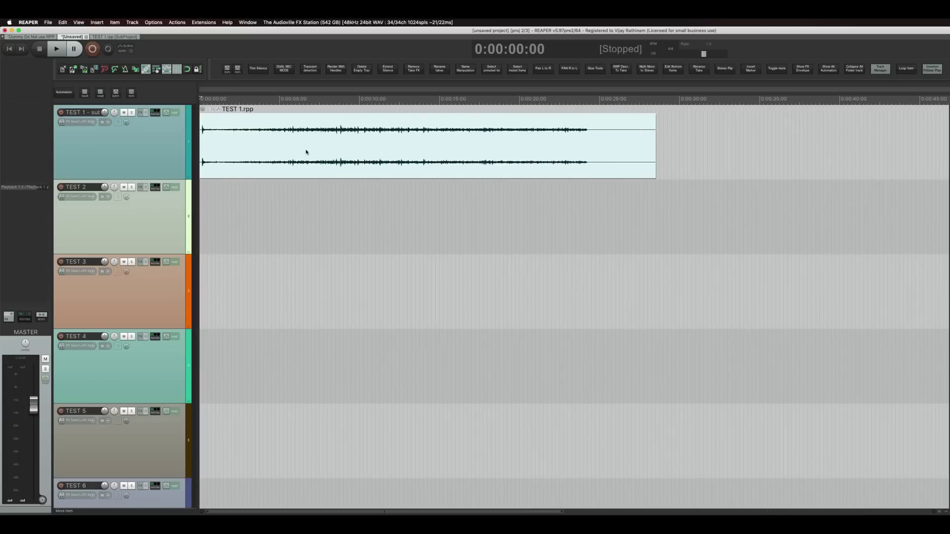
{"action": "left_click", "coordinate": [342, 161]}
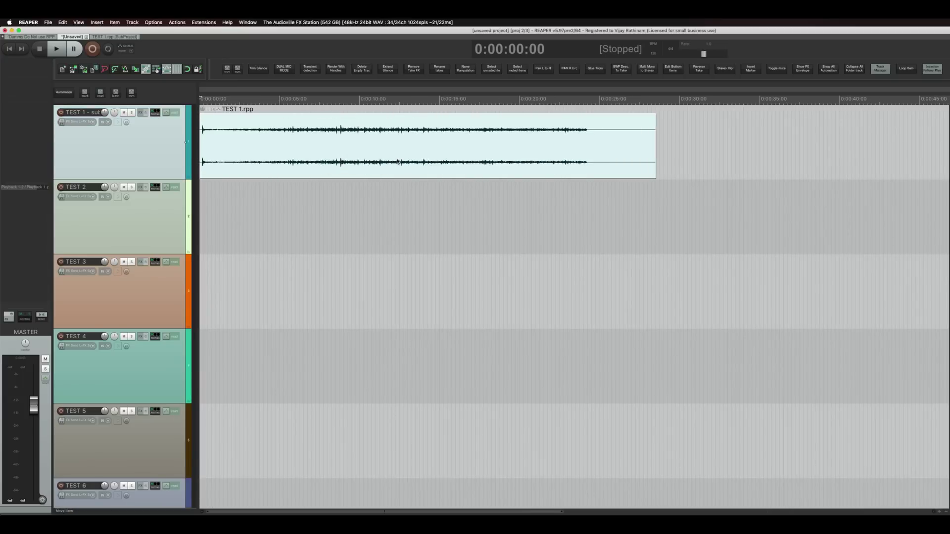
{"action": "scroll", "coordinate": [398, 162], "scroll_direction": "down", "scroll_amount": 2}
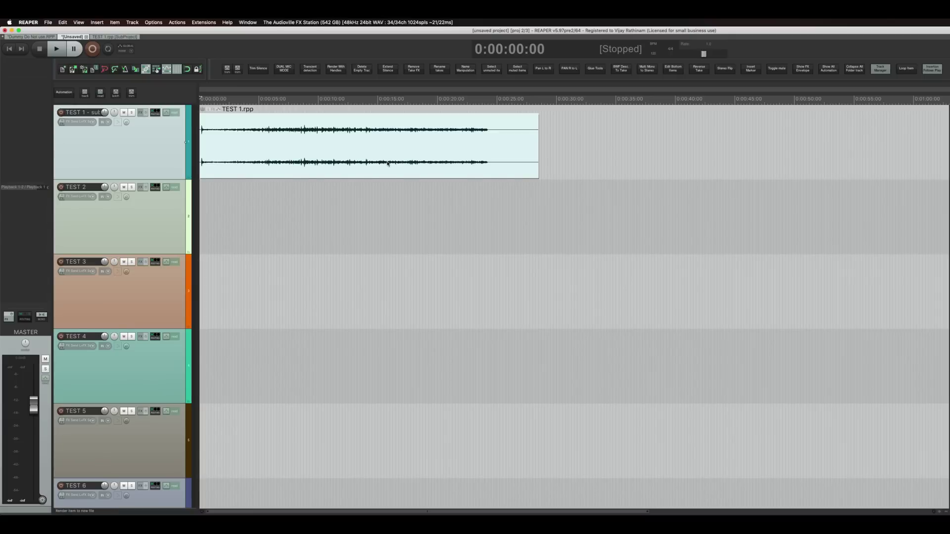
{"action": "double_click", "coordinate": [388, 164]}
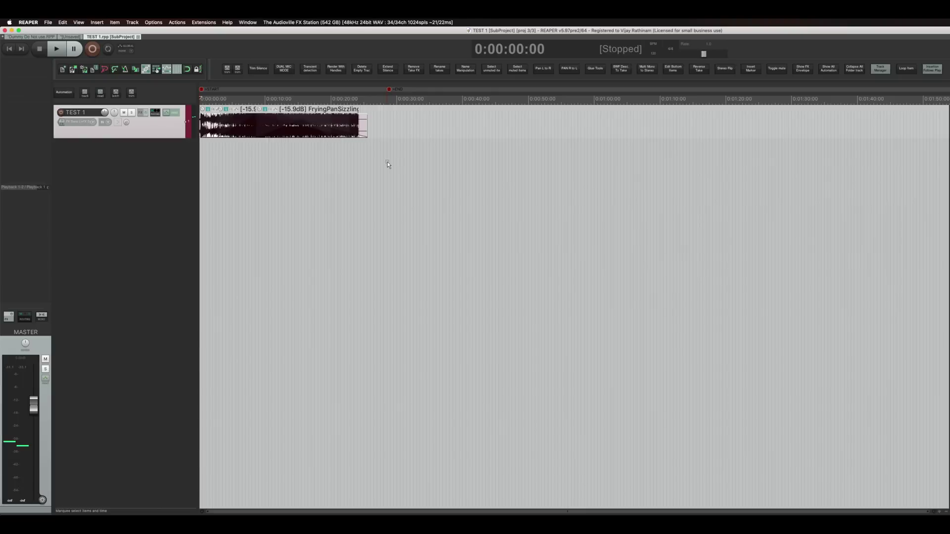
{"action": "scroll", "coordinate": [329, 139], "scroll_direction": "up", "scroll_amount": 4}
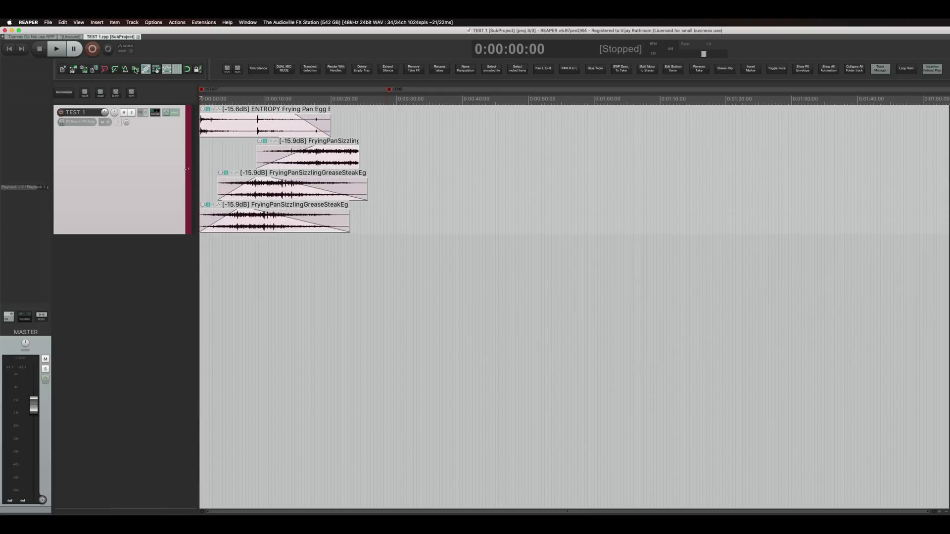
{"action": "left_click", "coordinate": [74, 37]}
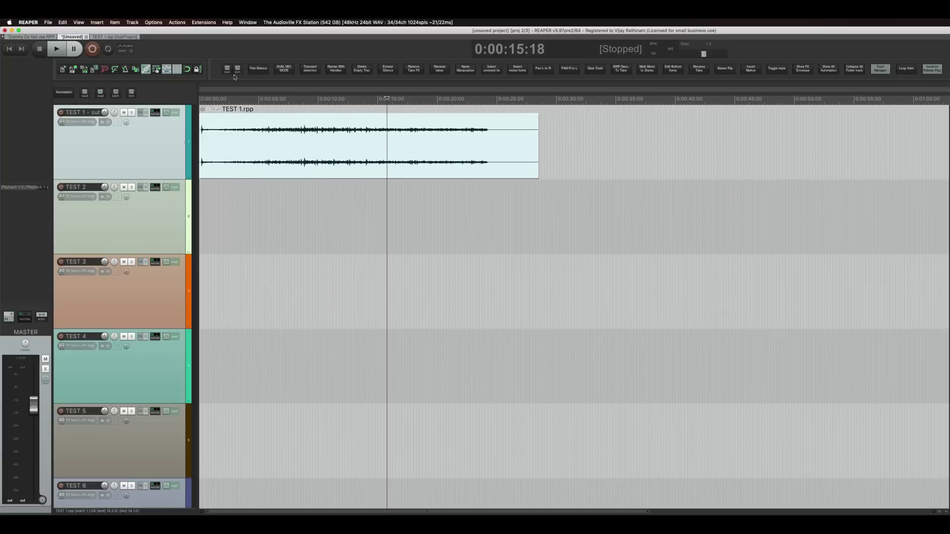
Arm and solo the TEST 2 track and record a take of about 6 seconds on it, starting at 0:00:03:05.
{"action": "scroll", "coordinate": [400, 152], "scroll_direction": "down", "scroll_amount": 1}
{"action": "left_click", "coordinate": [401, 152]}
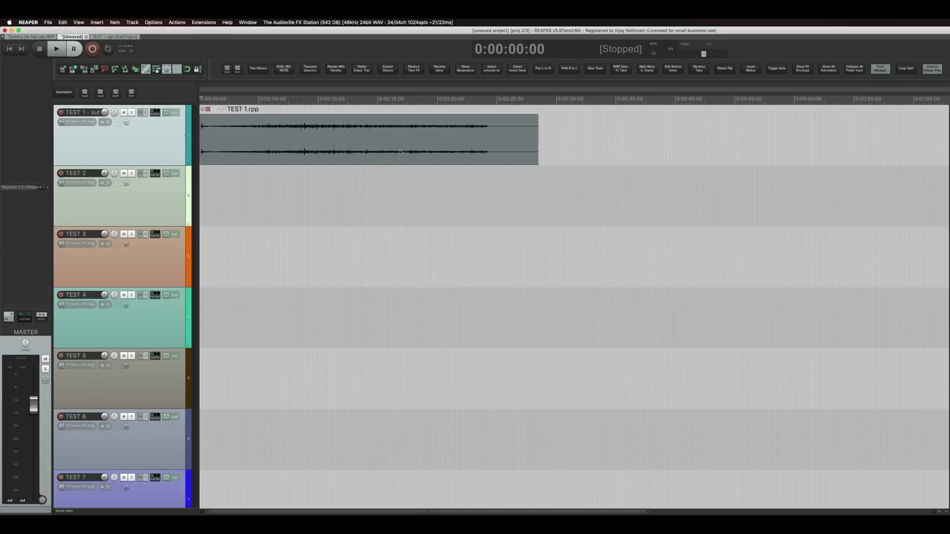
{"action": "left_click", "coordinate": [176, 205]}
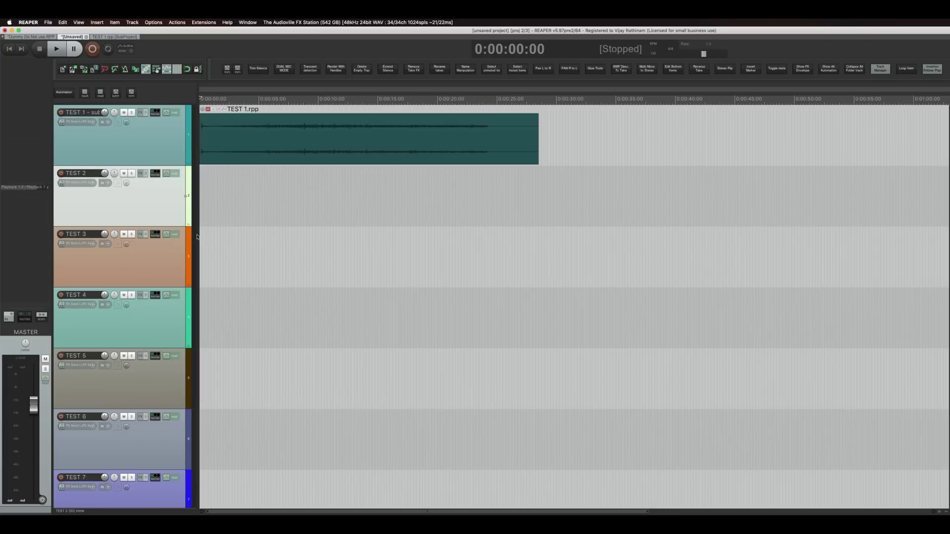
{"action": "key", "text": "s"}
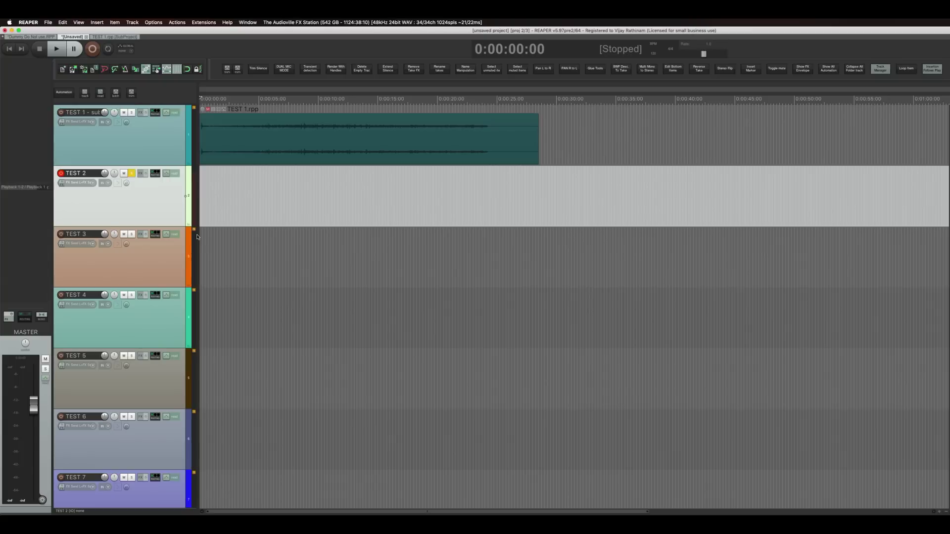
{"action": "left_click", "coordinate": [237, 205]}
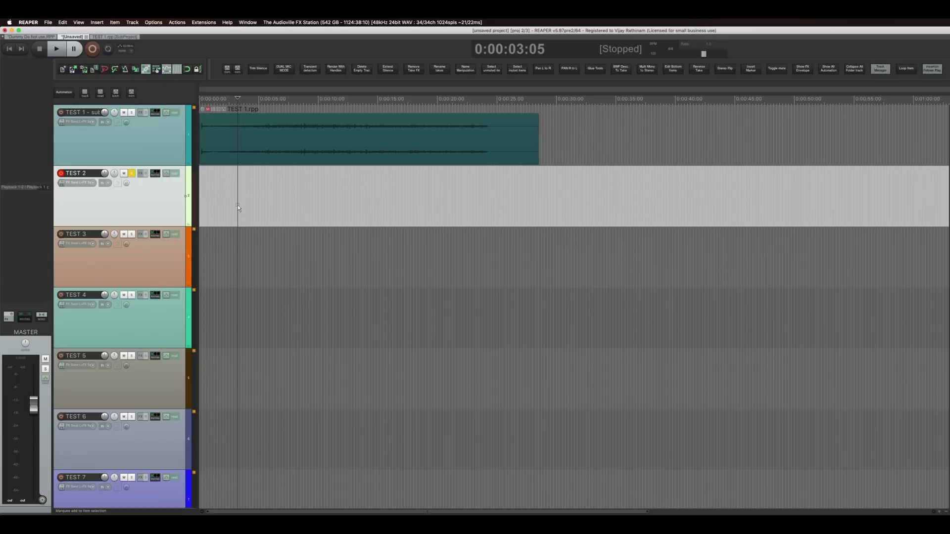
{"action": "key", "text": "super+r"}
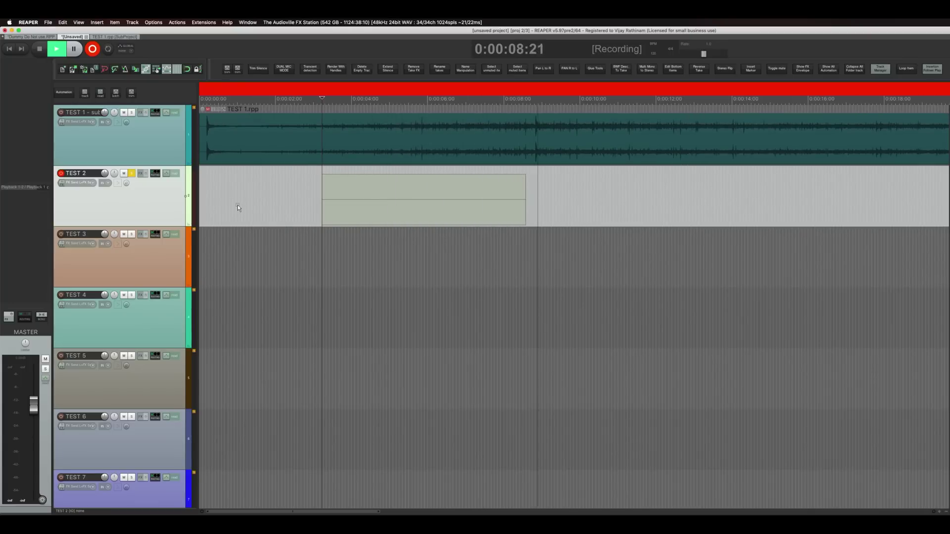
{"action": "key", "text": "space"}
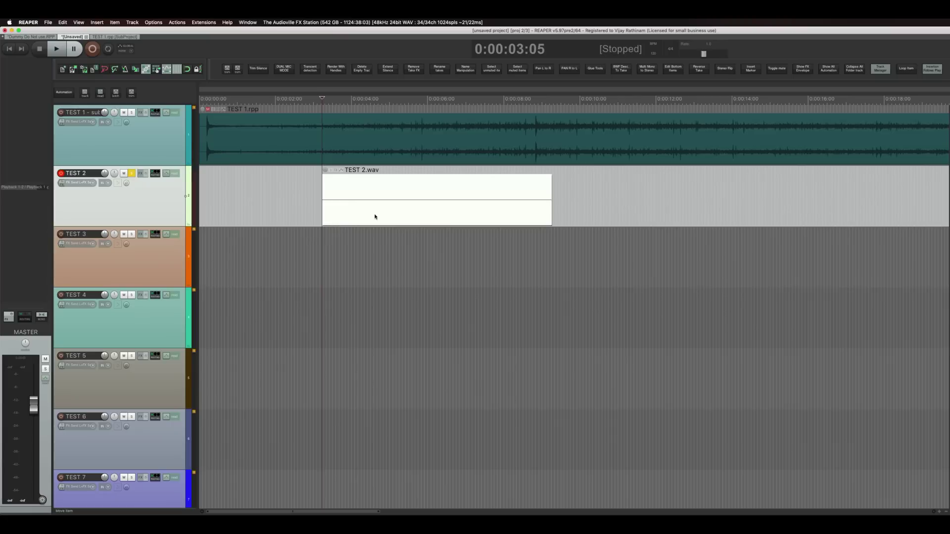
Record a second overlapping layer on TEST 2 from the same start position, stopping at 0:00:08:07.
{"action": "key", "text": "super+r"}
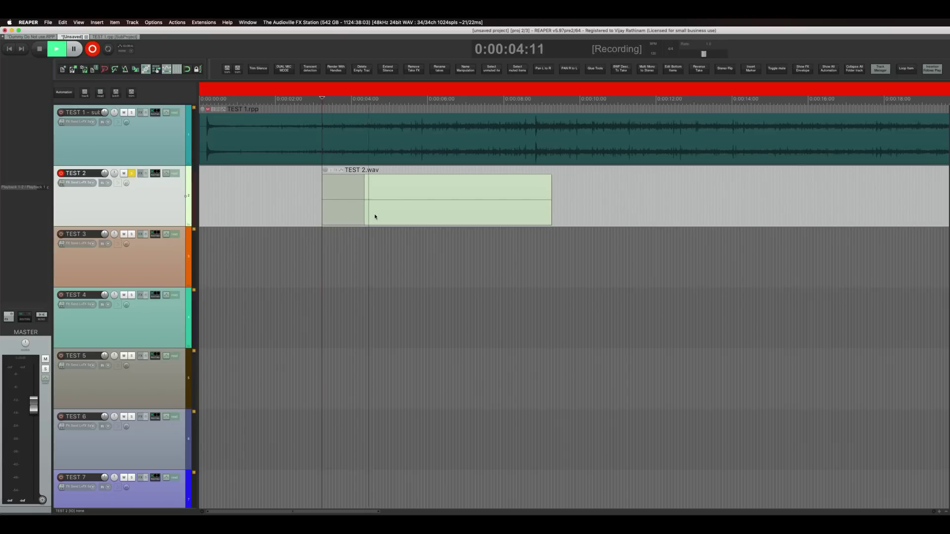
{"action": "scroll", "coordinate": [374, 217], "scroll_direction": "up", "scroll_amount": 3}
{"action": "scroll", "coordinate": [375, 217], "scroll_direction": "down", "scroll_amount": 2}
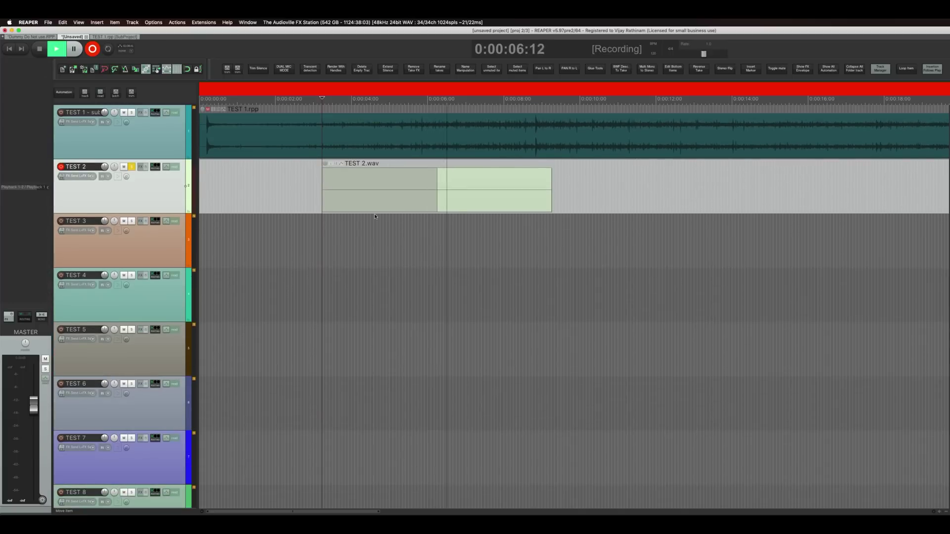
{"action": "key", "text": "space"}
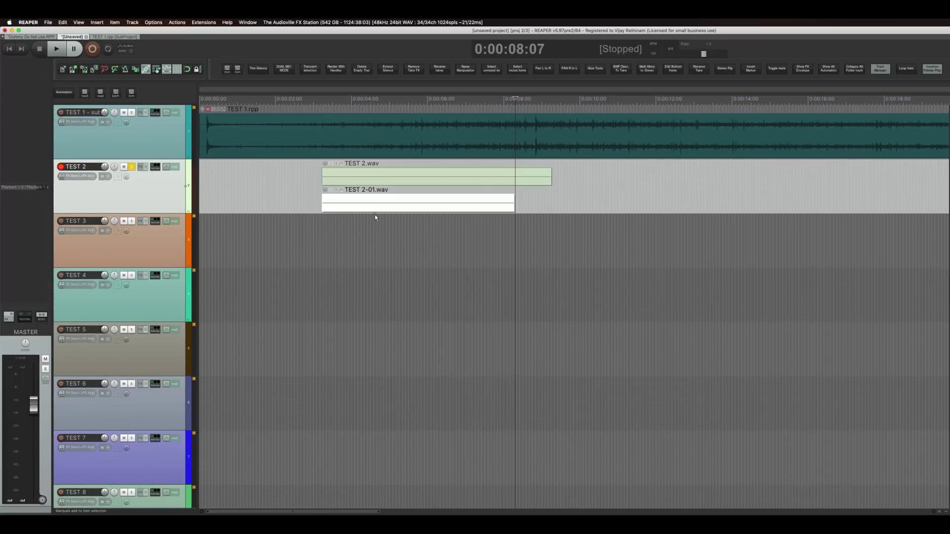
{"action": "scroll", "coordinate": [375, 218], "scroll_direction": "up", "scroll_amount": 1}
{"action": "scroll", "coordinate": [375, 218], "scroll_direction": "up", "scroll_amount": 2}
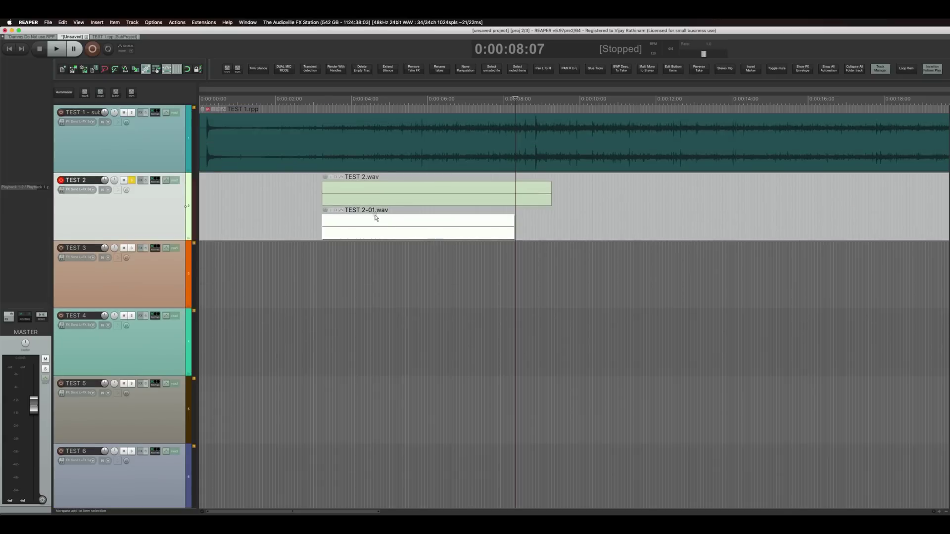
Add FF Pro-Q 3 as item FX to both recorded layers, TEST 2.wav and TEST 2-01.wav.
{"action": "left_click", "coordinate": [385, 221]}
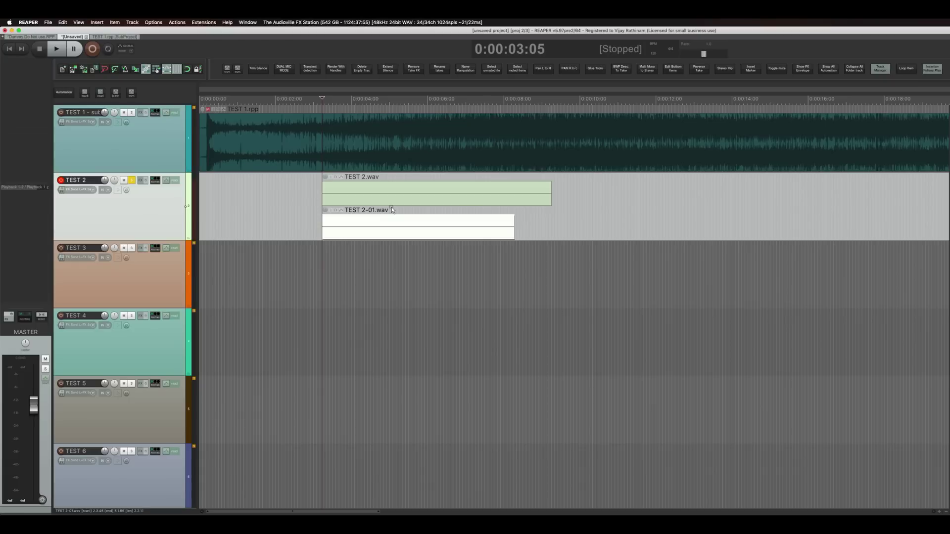
{"action": "left_click", "coordinate": [374, 198]}
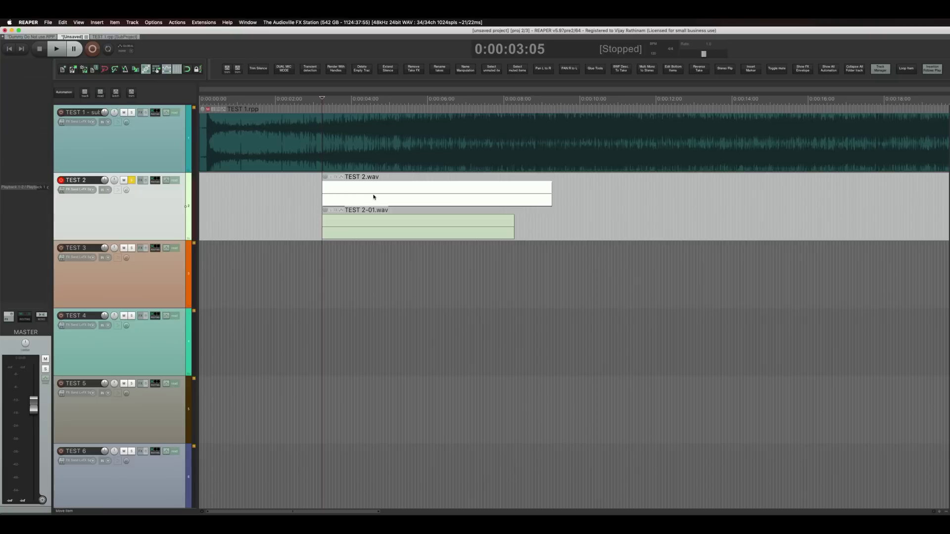
{"action": "key", "text": "super+e"}
{"action": "key", "text": "Escape"}
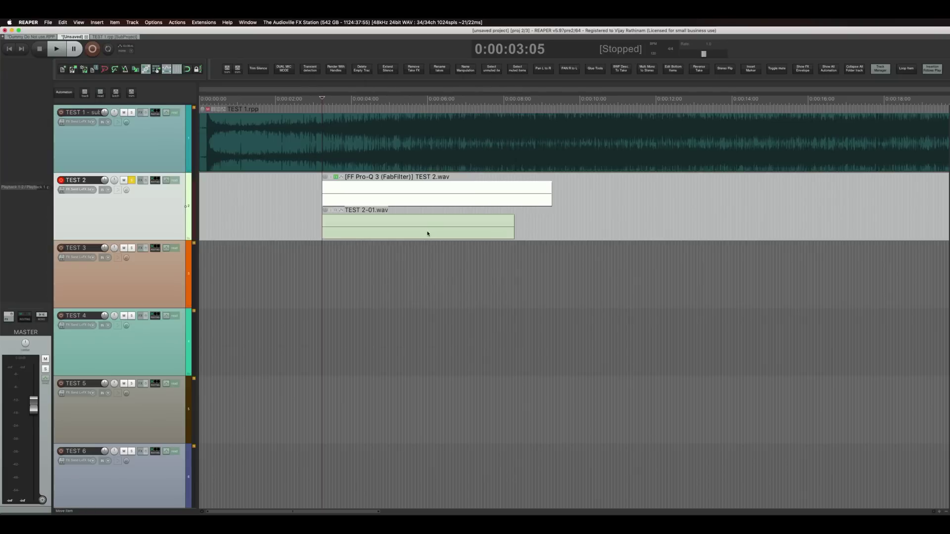
{"action": "left_click", "coordinate": [426, 231]}
{"action": "key", "text": "shift+e"}
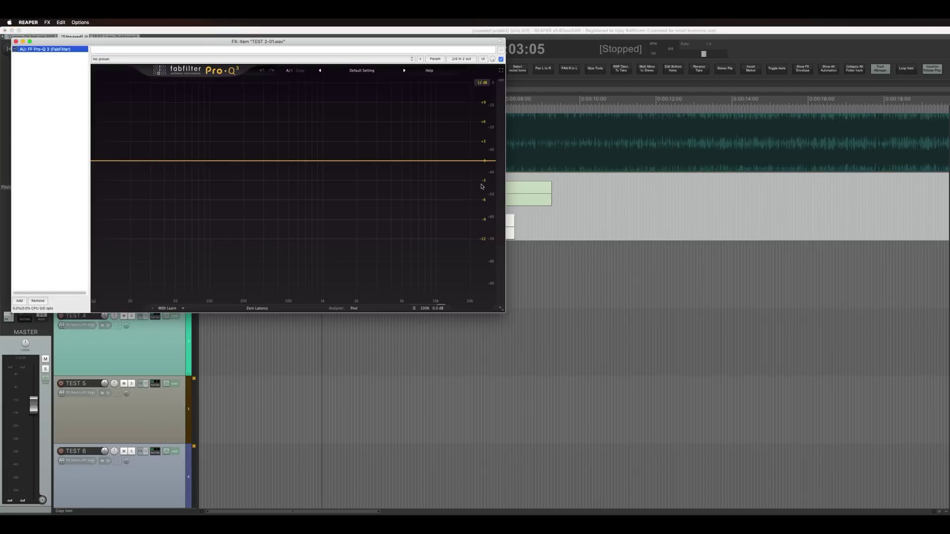
{"action": "left_click_drag", "start_coordinate": [487, 162], "coordinate": [254, 195]}
{"action": "key", "text": "Escape"}
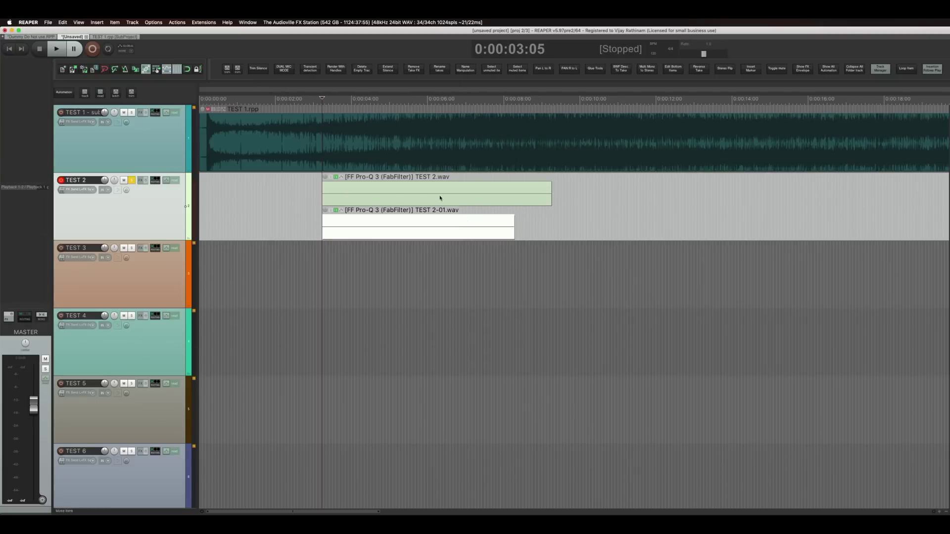
Inspect the separate item FX chain of each of the two TEST 2 layers.
{"action": "left_click", "coordinate": [421, 194]}
{"action": "key", "text": "shift+e"}
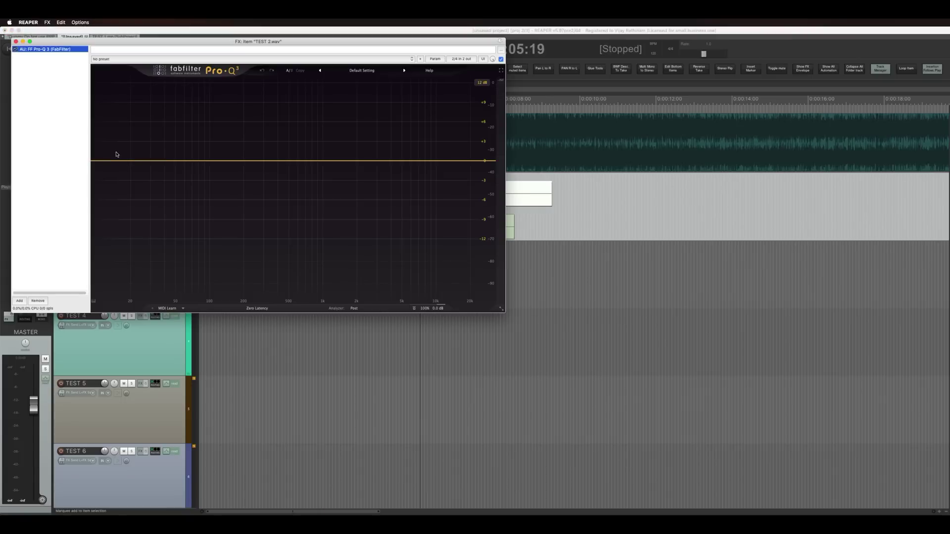
{"action": "key", "text": "Escape"}
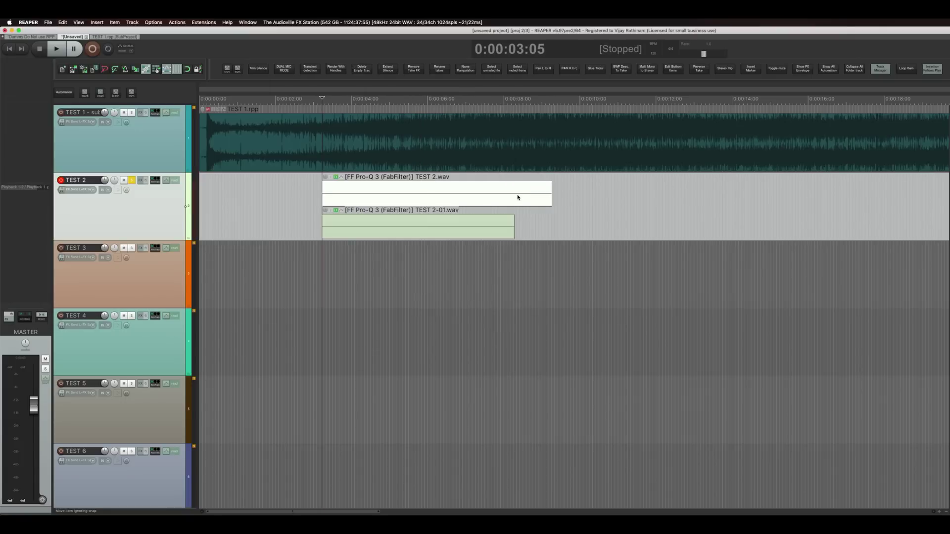
{"action": "left_click", "coordinate": [423, 236]}
{"action": "key", "text": "shift+e"}
{"action": "key", "text": "Escape"}
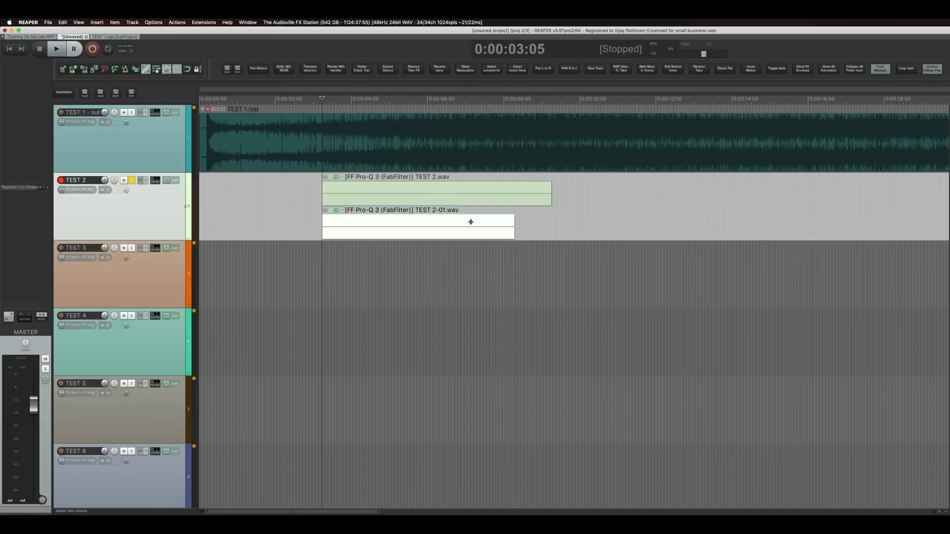
Set TEST 2-01.wav to -16.0 dB and TEST 2.wav to +4.60 dB, and try gluing both layers.
{"action": "left_click_drag", "start_coordinate": [471, 221], "coordinate": [467, 275]}
{"action": "left_click", "coordinate": [450, 191]}
{"action": "left_click_drag", "start_coordinate": [451, 192], "coordinate": [456, 158]}
{"action": "left_click_drag", "start_coordinate": [598, 196], "coordinate": [445, 230]}
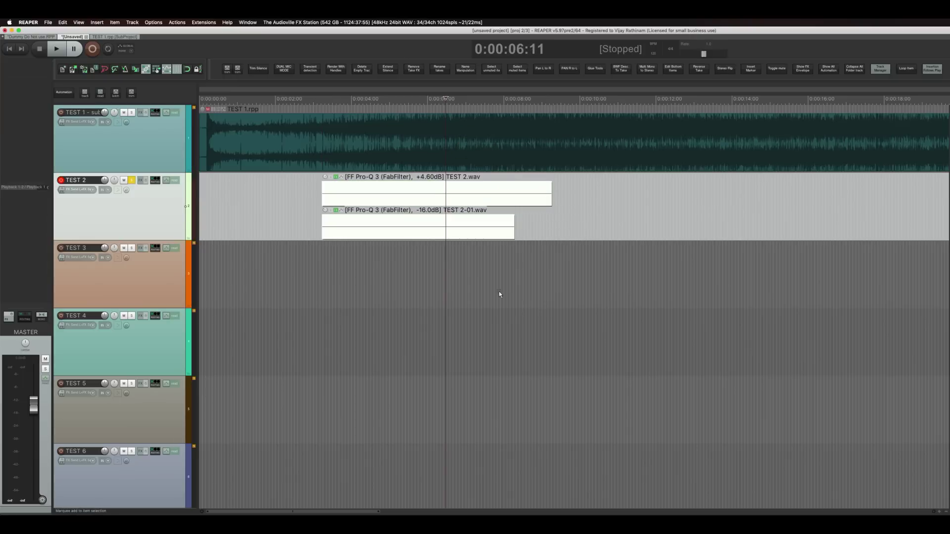
{"action": "key", "text": "super+g"}
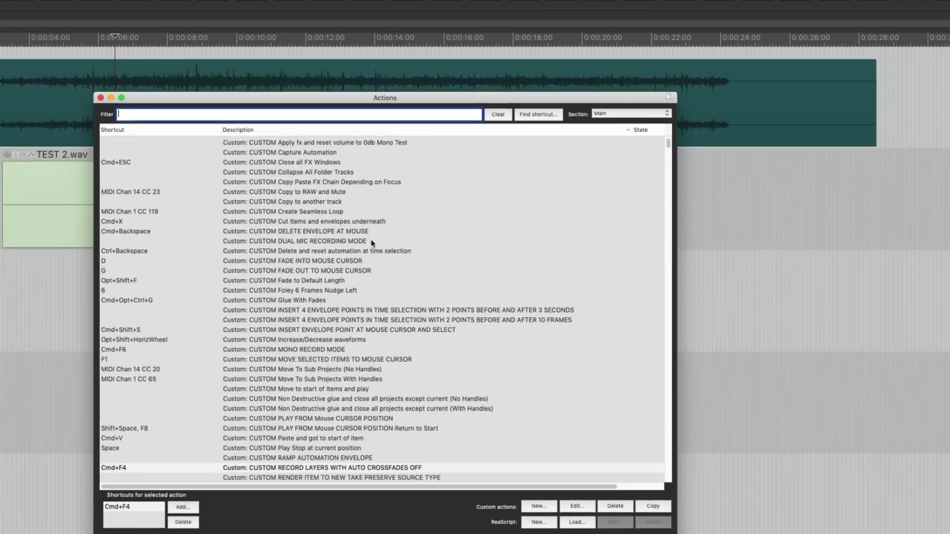
Examine which actions make up the custom action CUSTOM RECORD LAYERS WITH AUTO CROSSFADES OFF.
{"action": "scroll", "coordinate": [371, 242], "scroll_direction": "down", "scroll_amount": 1}
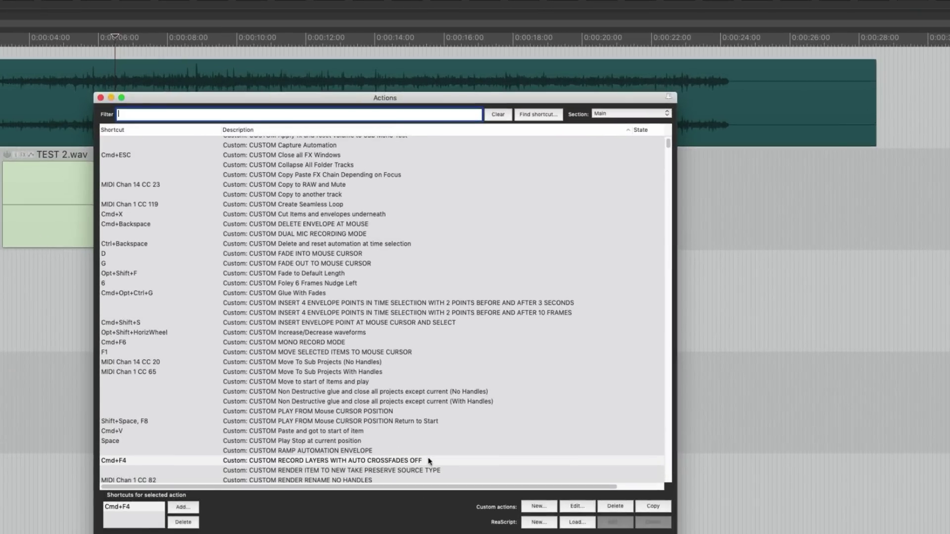
{"action": "left_click", "coordinate": [577, 506]}
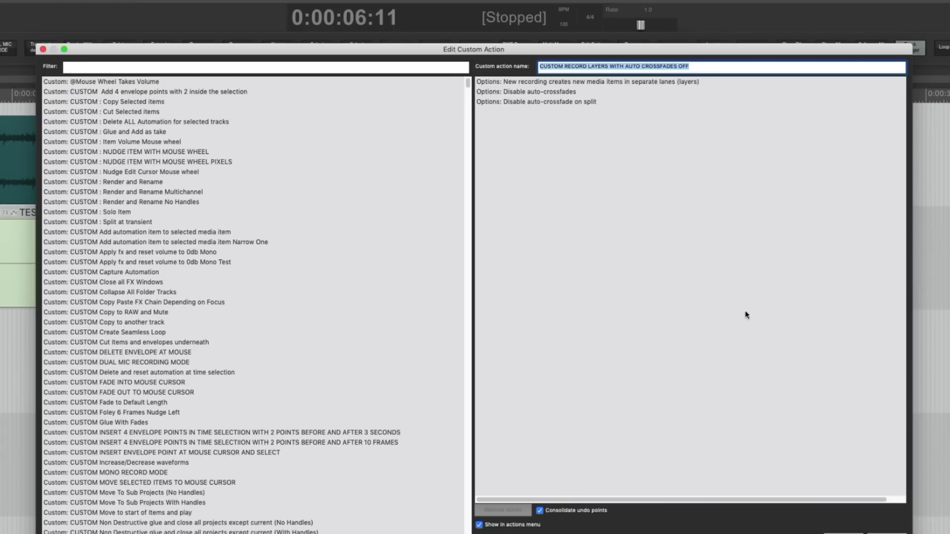
{"action": "left_click", "coordinate": [887, 532]}
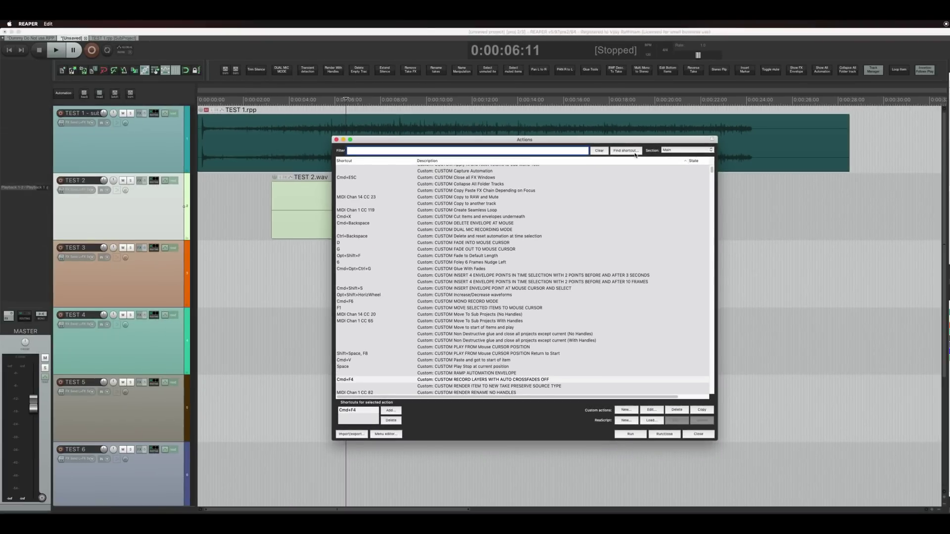
Find the custom action assigned to Cmd+F3, examine the actions it contains, and close the action list.
{"action": "left_click", "coordinate": [625, 150]}
{"action": "key", "text": "super+F3"}
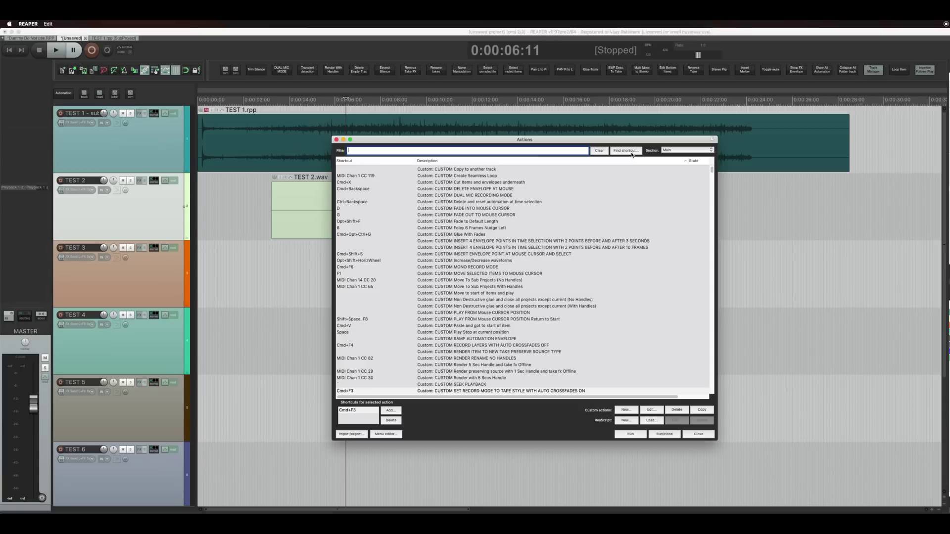
{"action": "scroll", "coordinate": [483, 350], "scroll_direction": "down", "scroll_amount": 3}
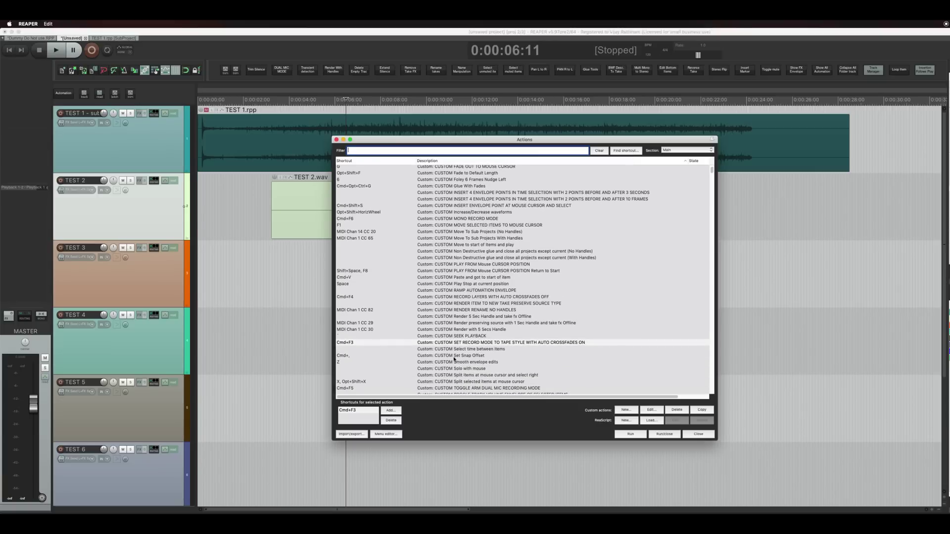
{"action": "left_click", "coordinate": [652, 411]}
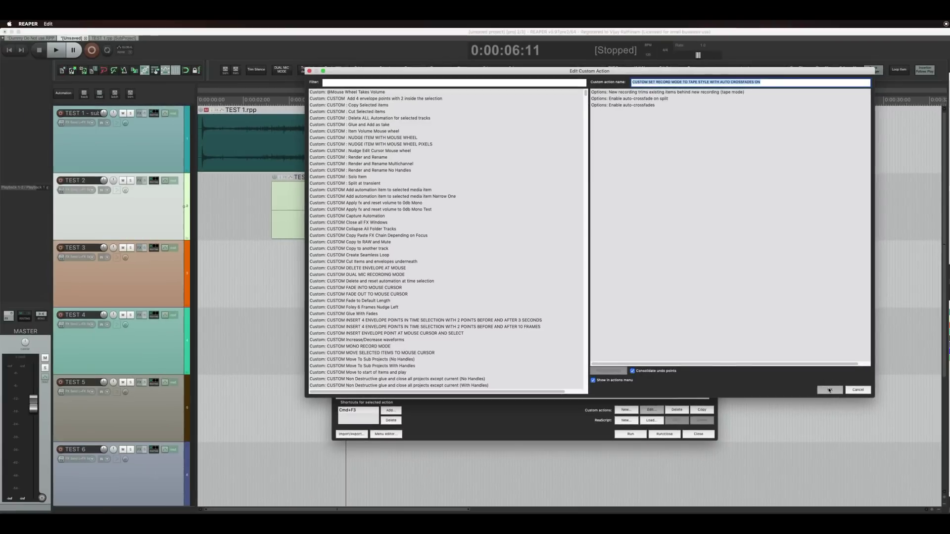
{"action": "left_click", "coordinate": [829, 389]}
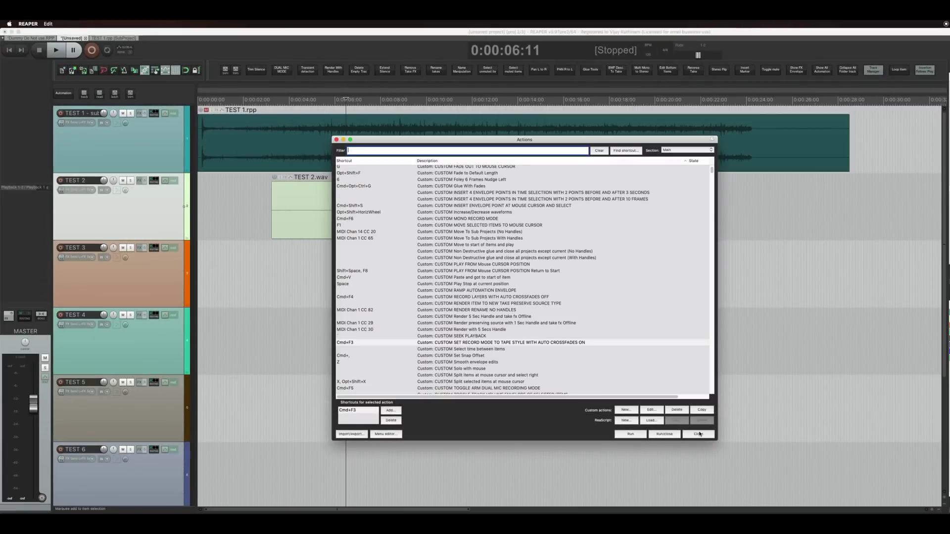
{"action": "left_click", "coordinate": [698, 434]}
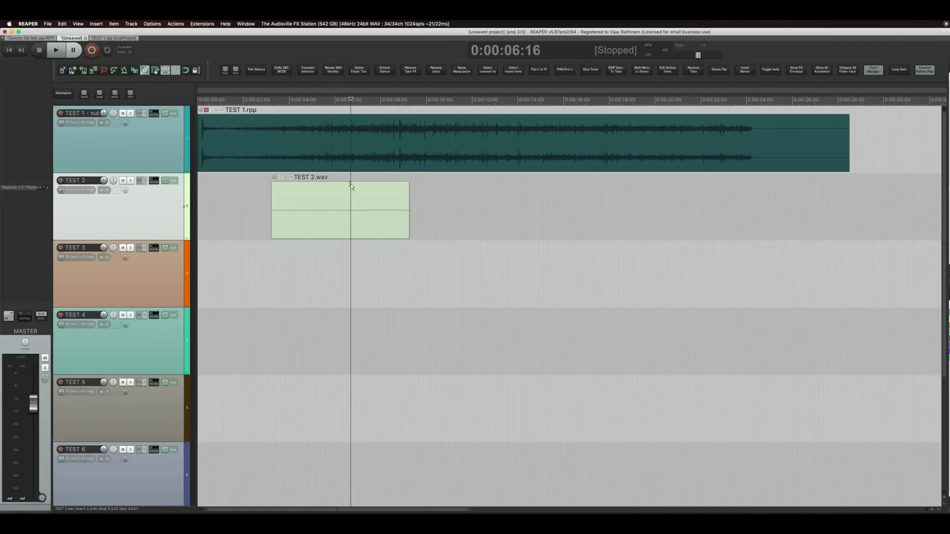